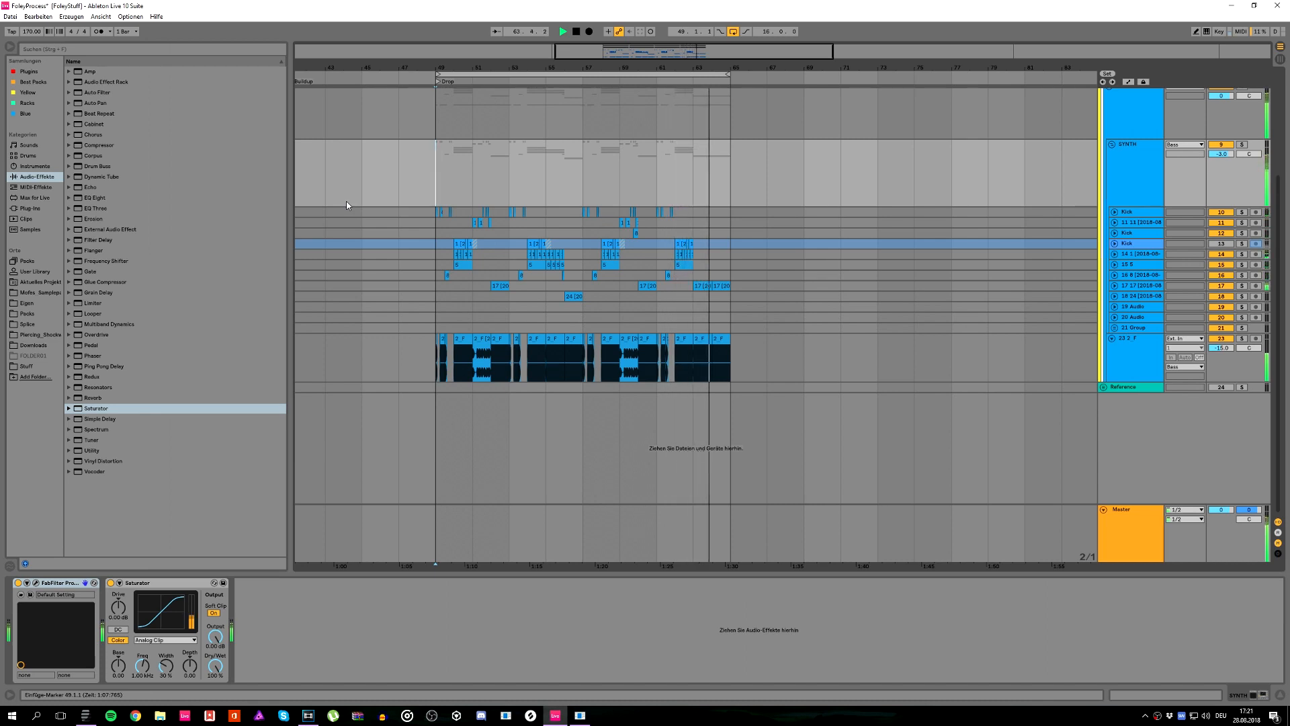
Step: Stop playback, expand the upper Kick track, solo it and play its audio from bar 49
key("space")
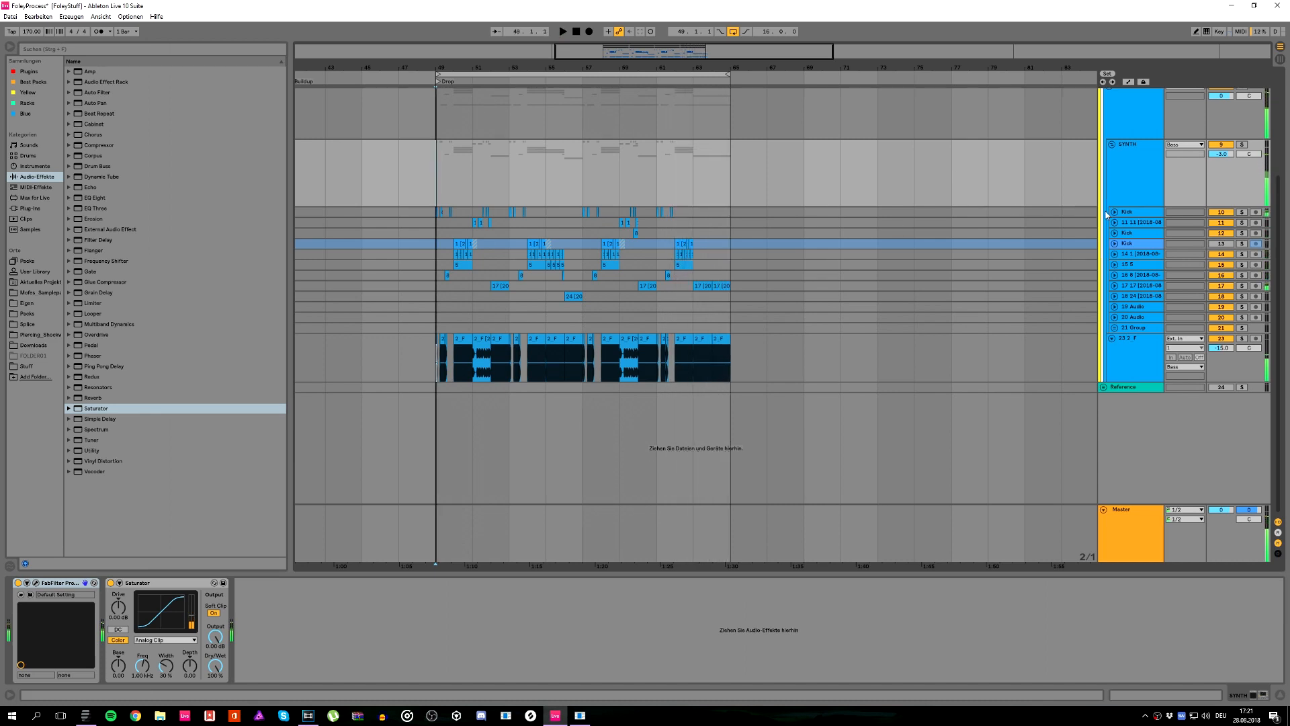
left_click(1114, 211)
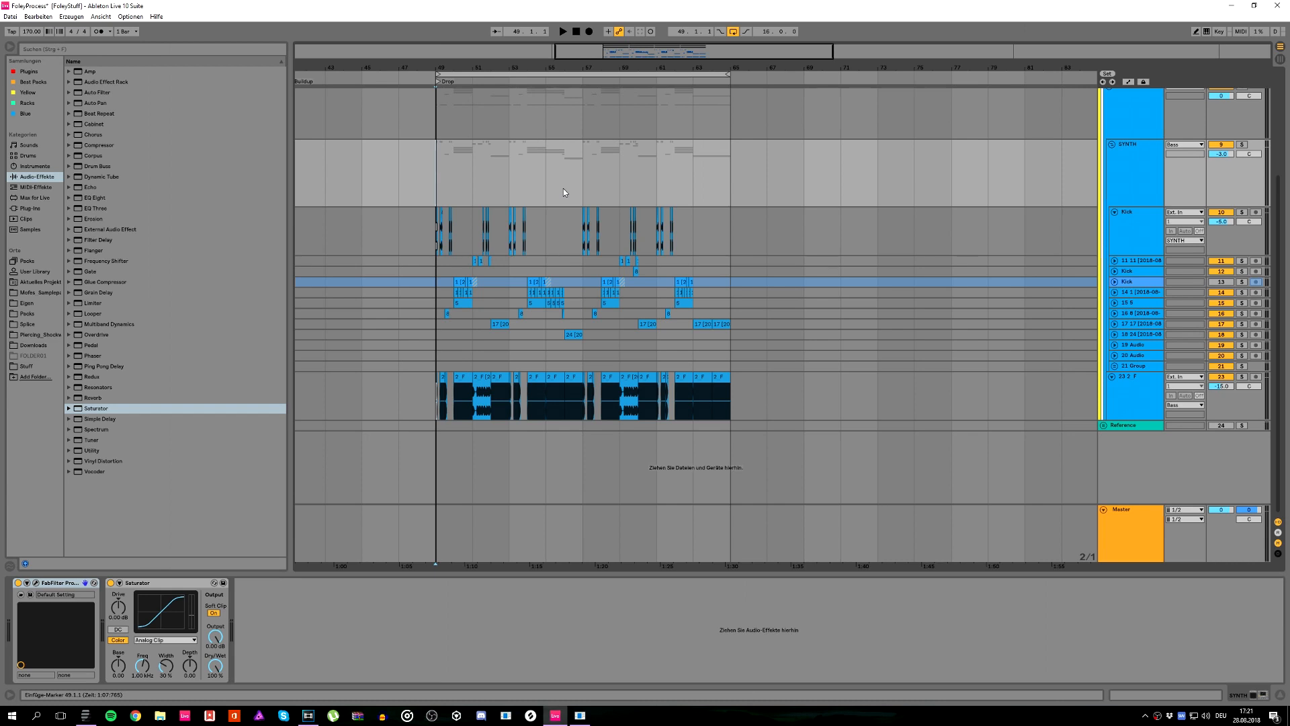
left_click(1119, 233)
key("space")
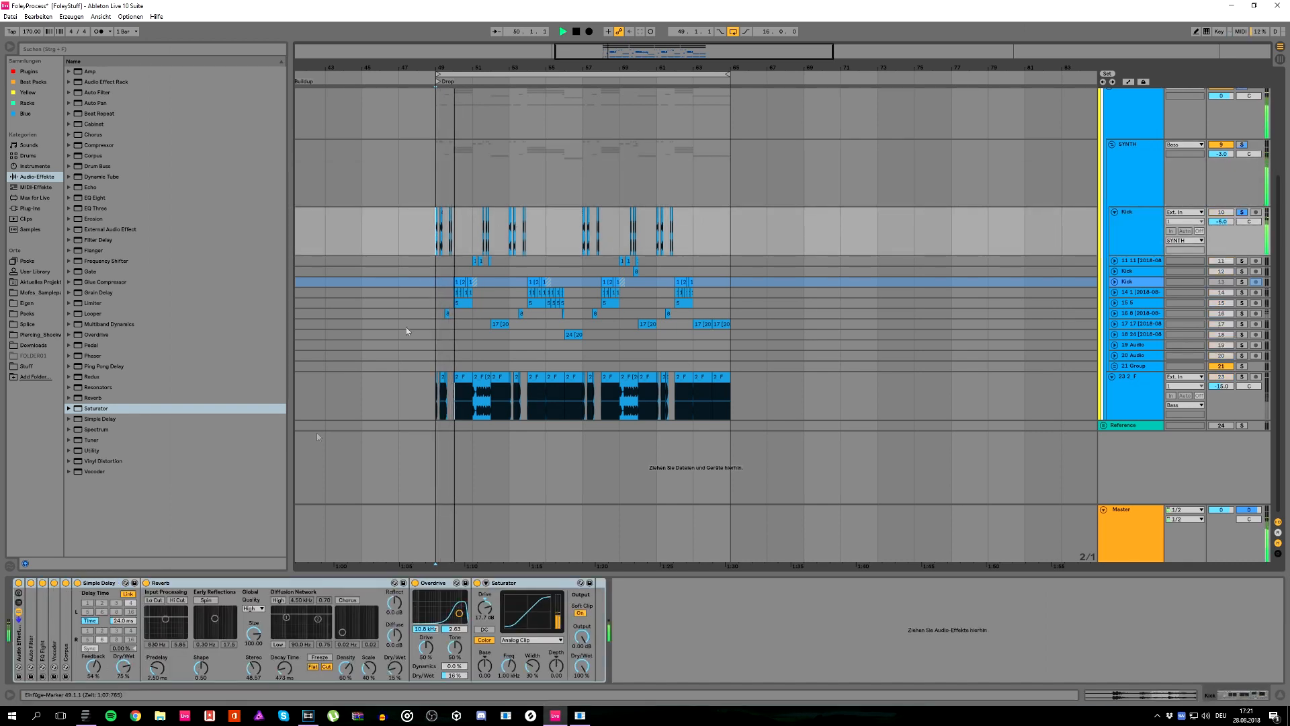
key("space")
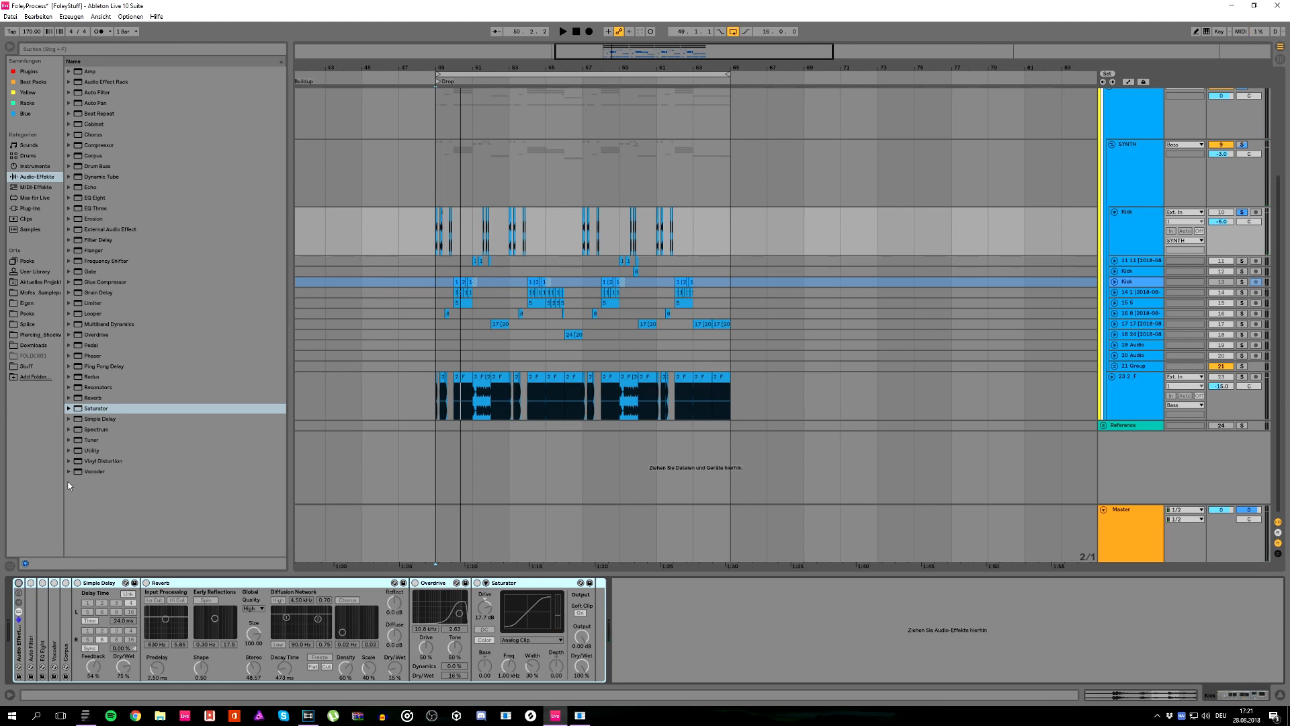
Step: Copy the first clip on the expanded Kick track to empty space before the Drop, extend its visible audio and play it
left_click_drag(452, 65, 823, 138)
left_click(744, 222)
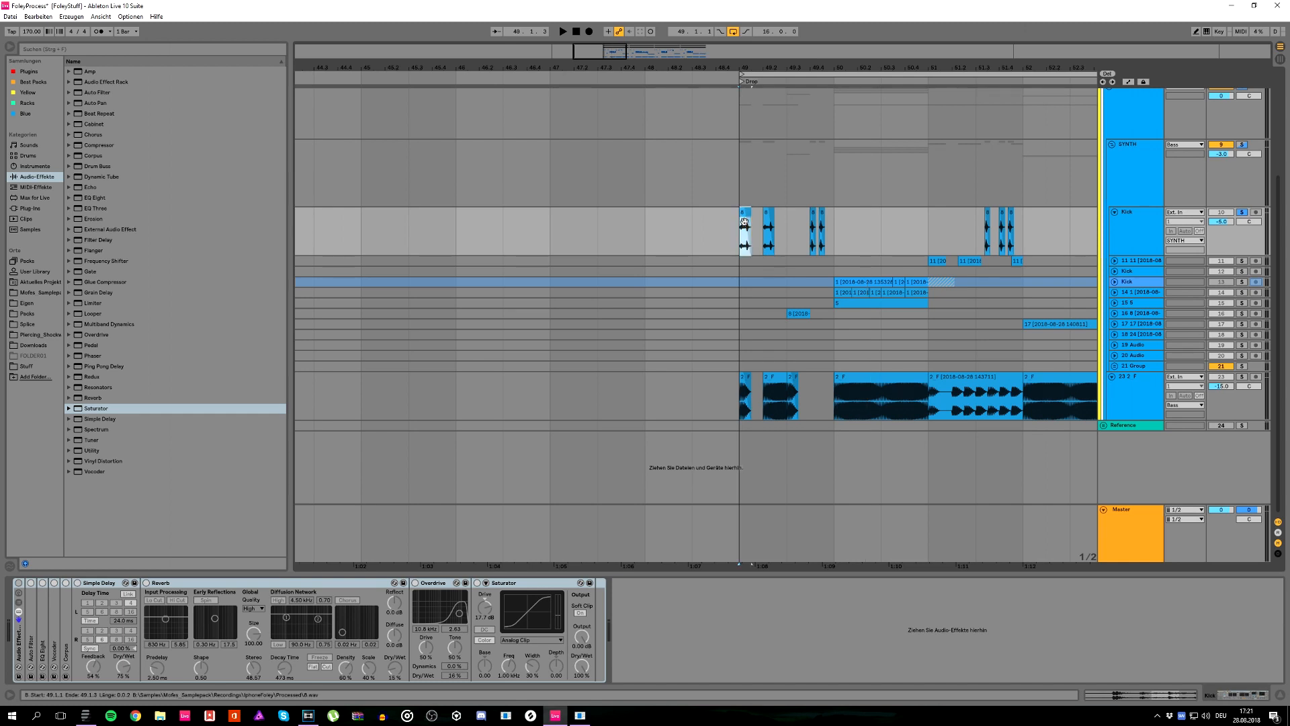
left_click(552, 227)
key("ctrl+v")
left_click_drag(551, 212, 382, 208)
key("space")
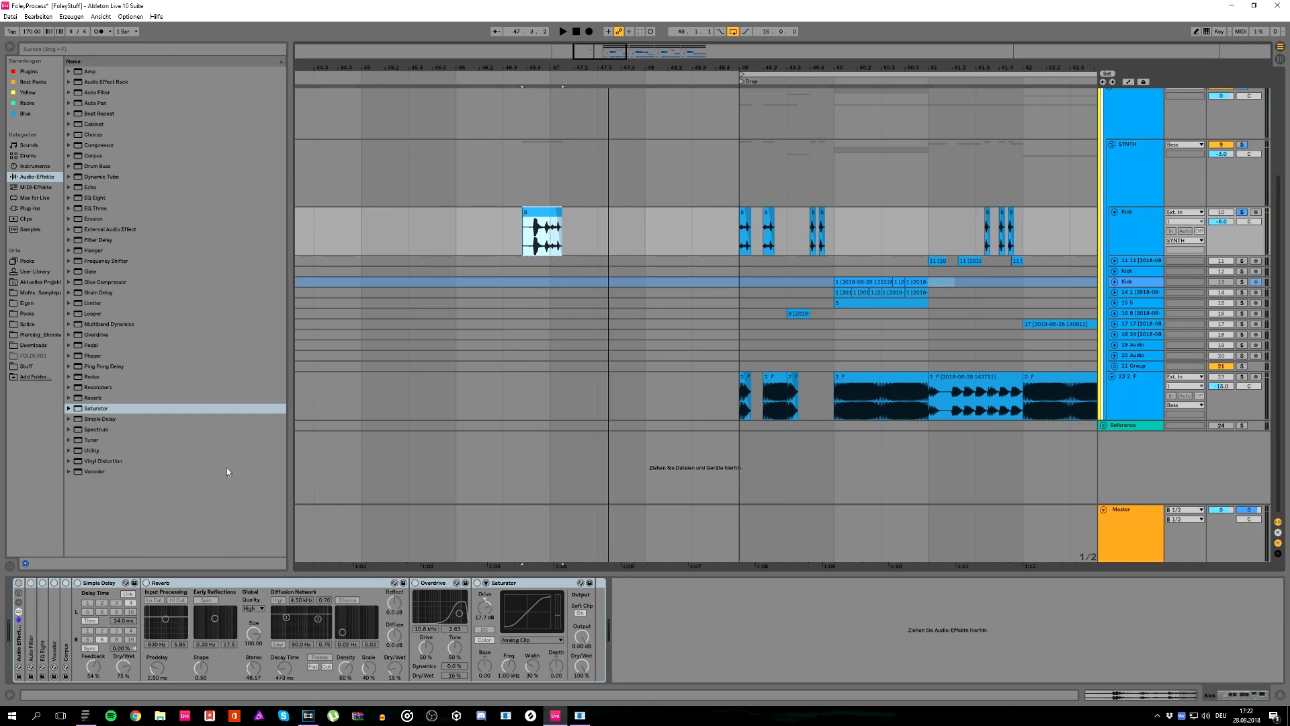
Step: Turn on the Kick track's Audio Effect Rack and play the copied clip with its effects
left_click(18, 582)
key("space")
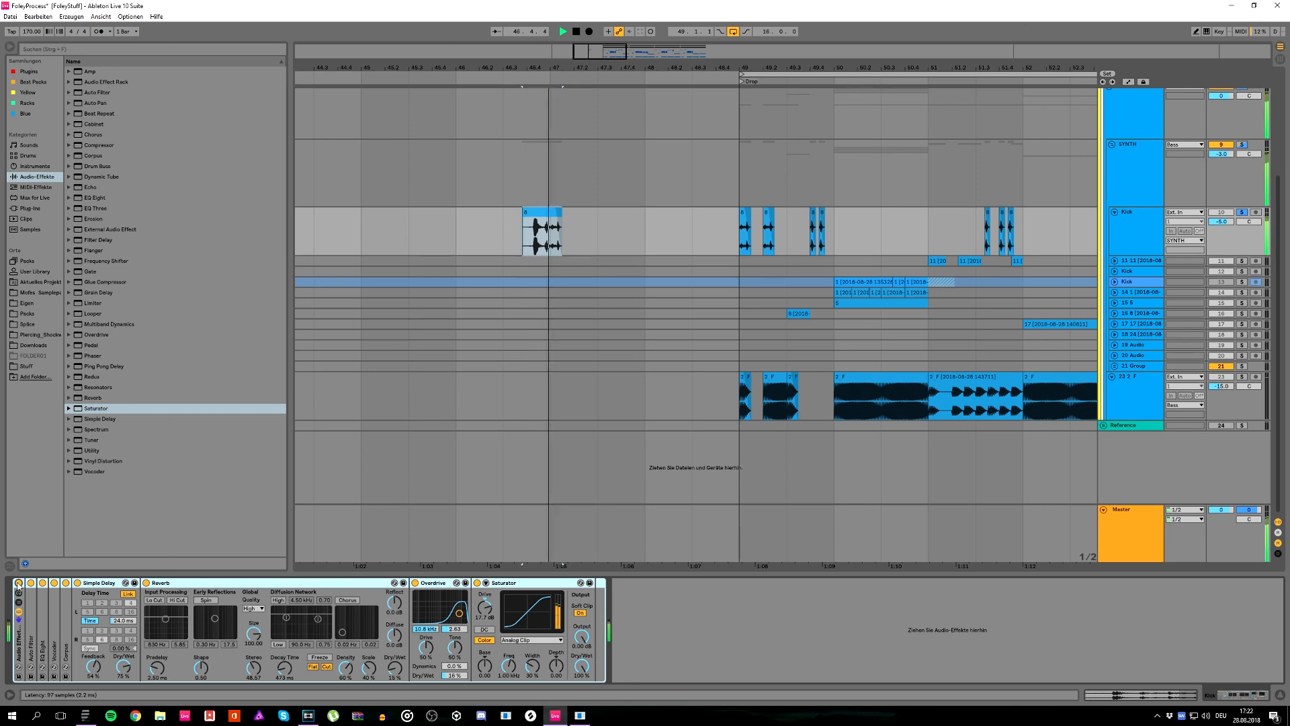
key("space")
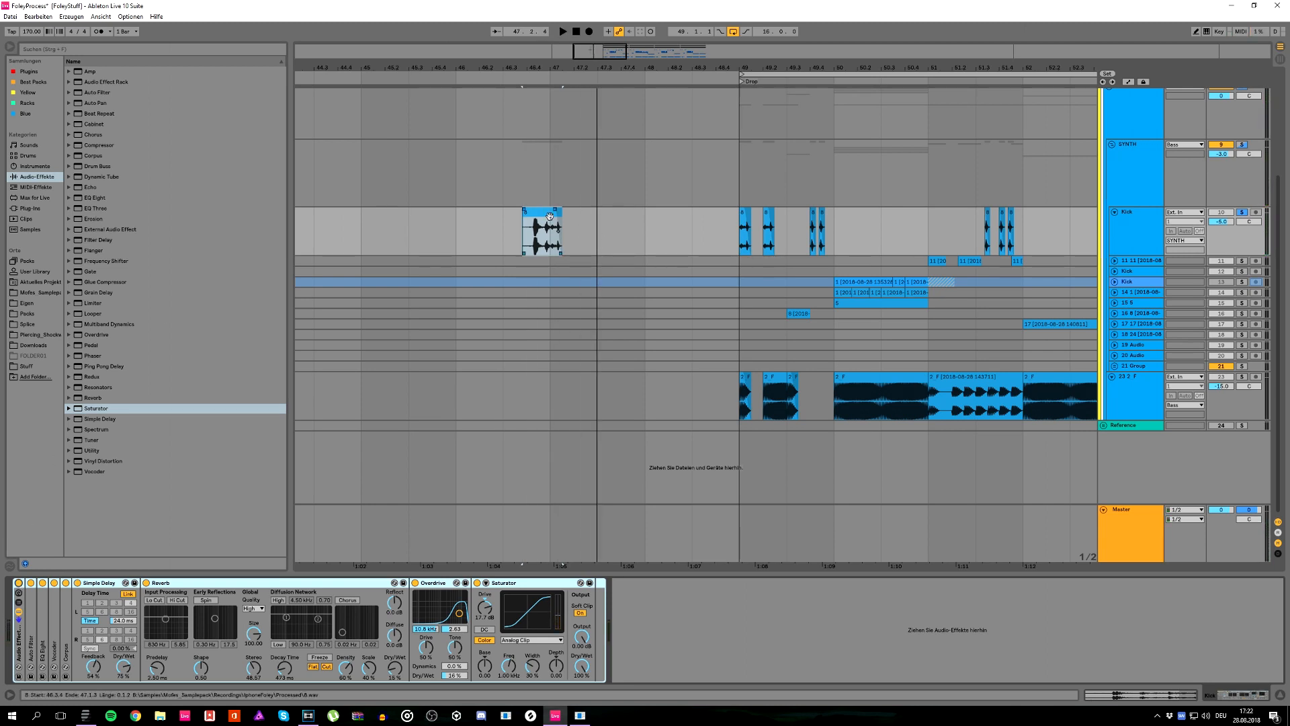
Step: Place another copy of the clip at bar 46 and bypass every device in the rack from Saturator back to Auto Filter
left_click_drag(537, 212, 475, 215)
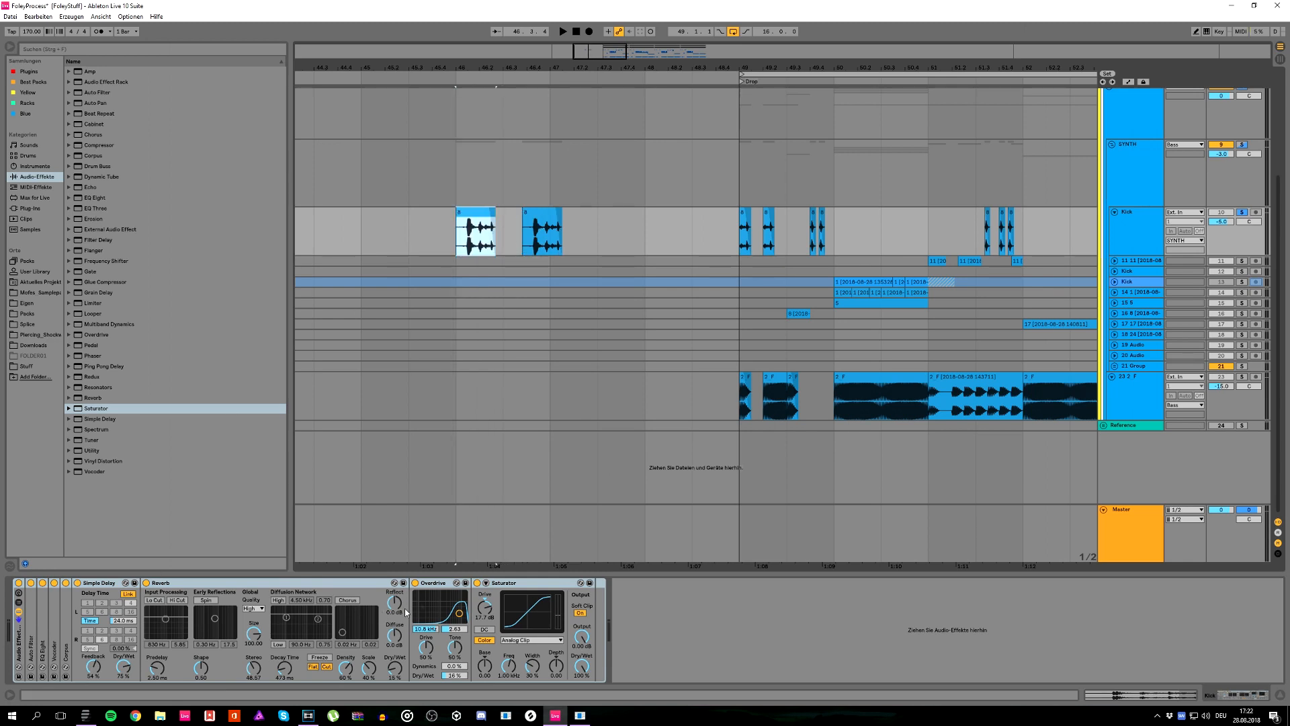
left_click(478, 583)
left_click(415, 582)
left_click(146, 582)
left_click(77, 582)
left_click(66, 582)
left_click(53, 583)
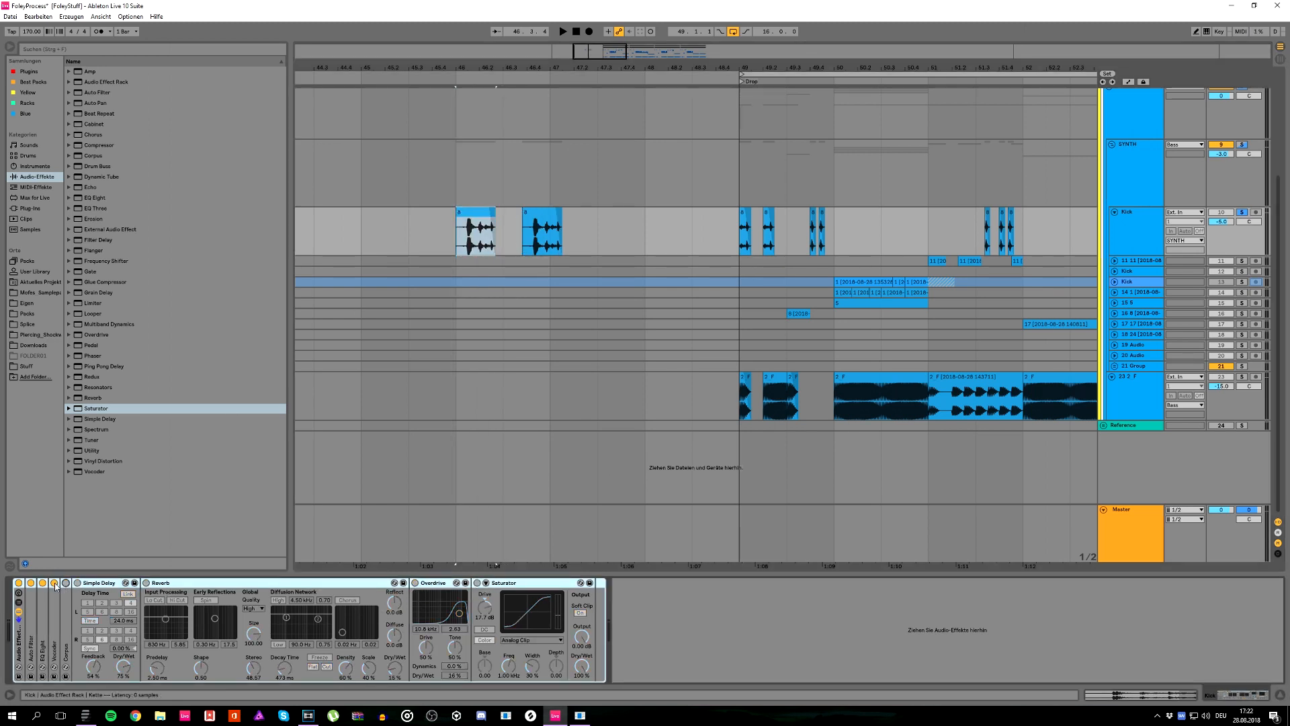
left_click(43, 584)
double_click(31, 584)
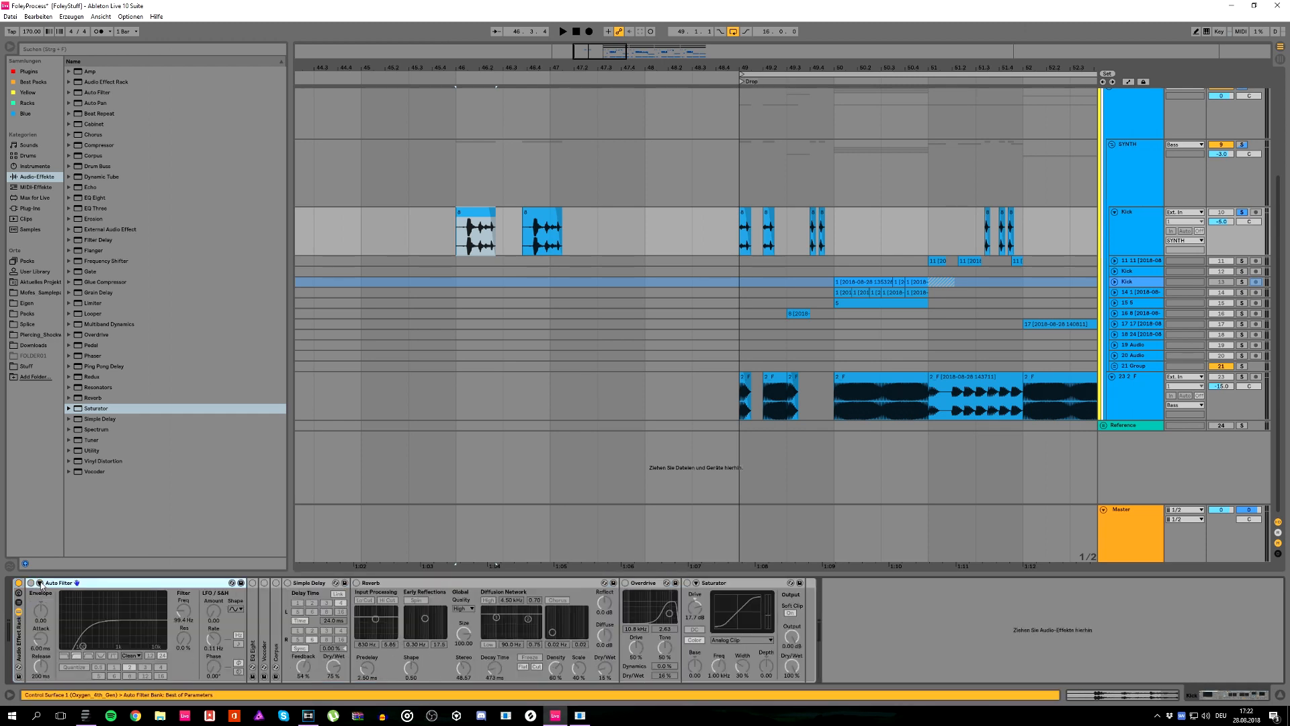
Step: Turn Auto Filter and EQ Eight back on, inspect the EQ curve and collapse EQ Eight
left_click(31, 583)
double_click(253, 582)
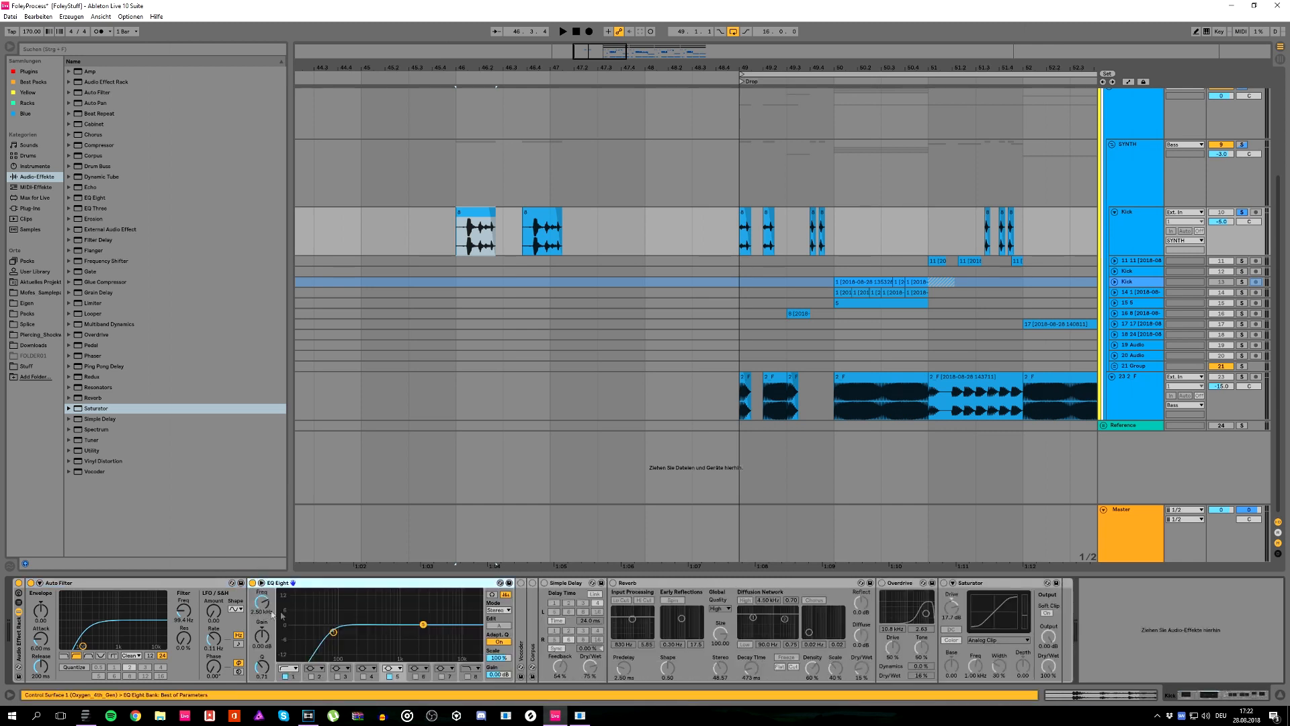
double_click(289, 585)
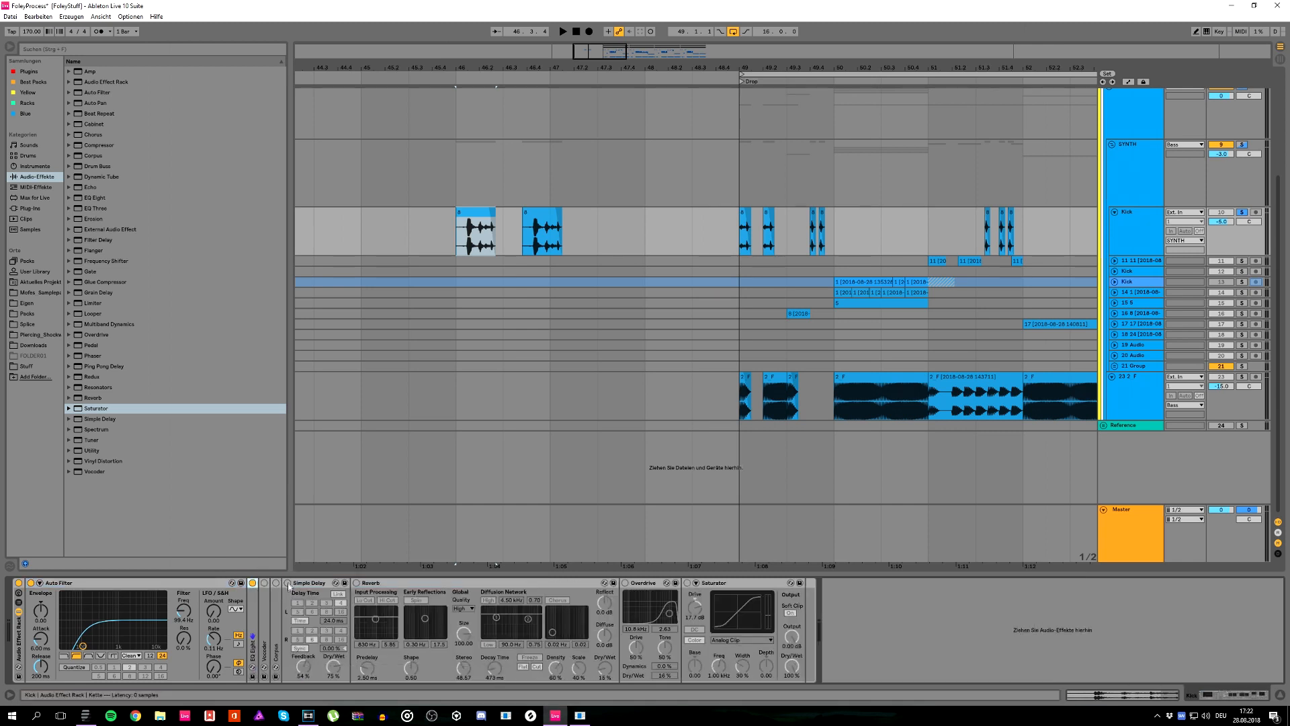
Step: Expand the Vocoder, turn it back on and play the bar 46 clip through it
double_click(261, 611)
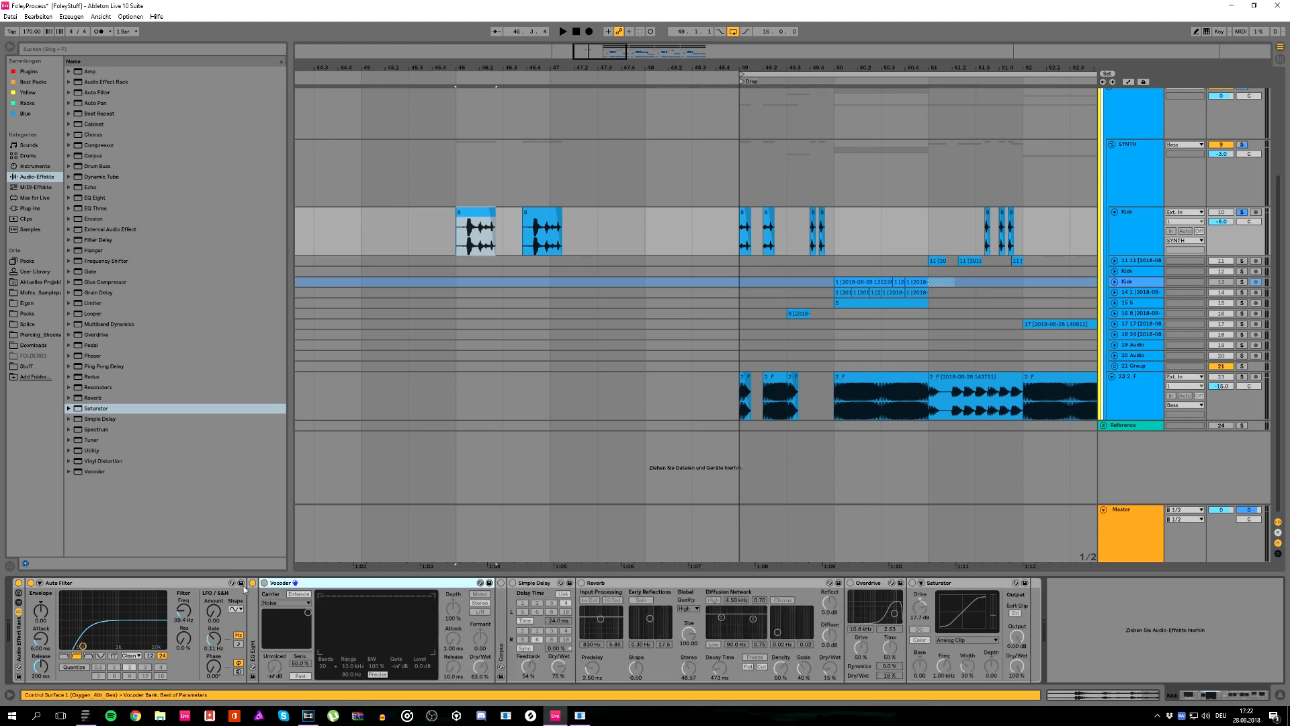
left_click(263, 584)
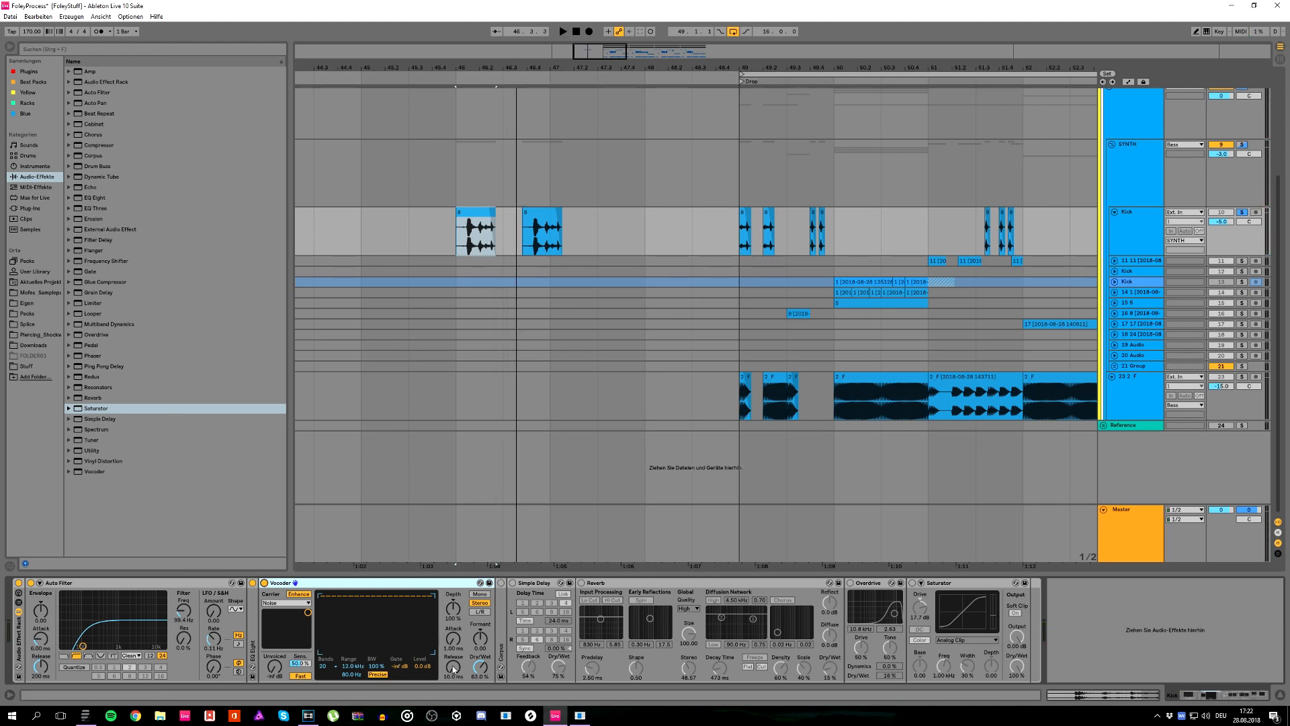
key("space")
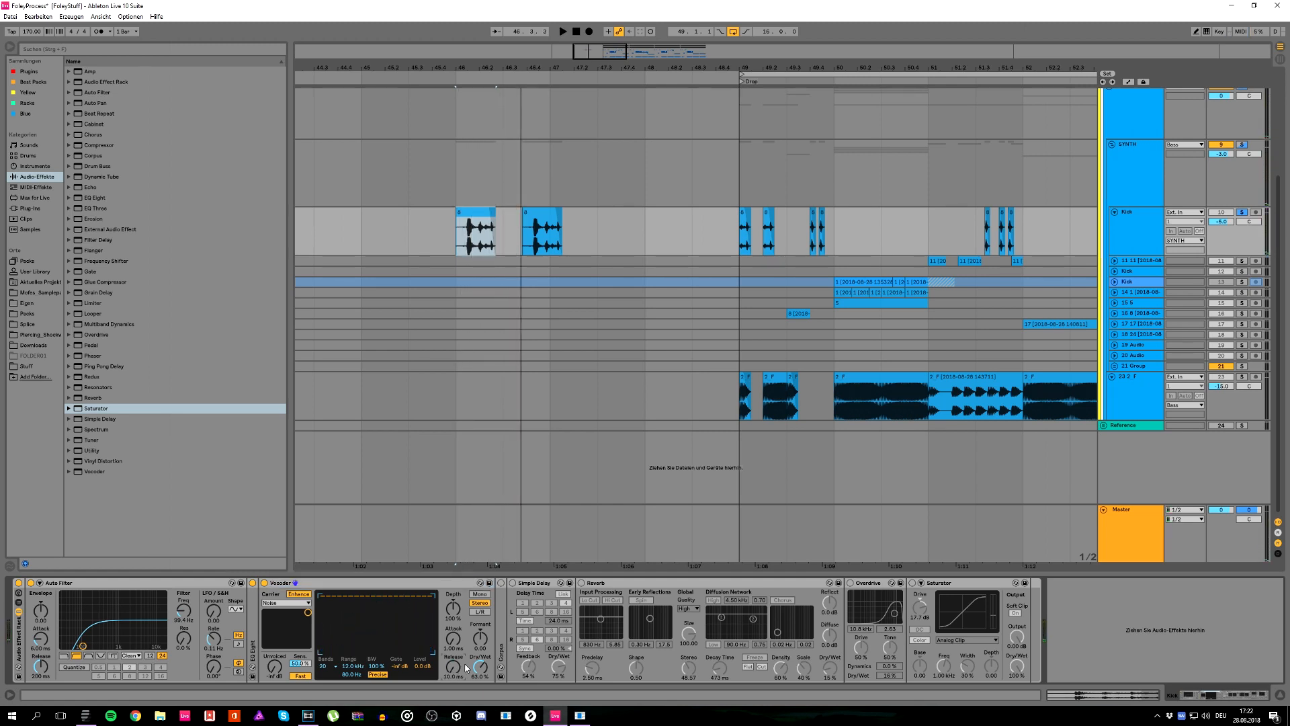
Step: Expand Corpus, turn it back on and play the bar 46 clip through it
double_click(501, 604)
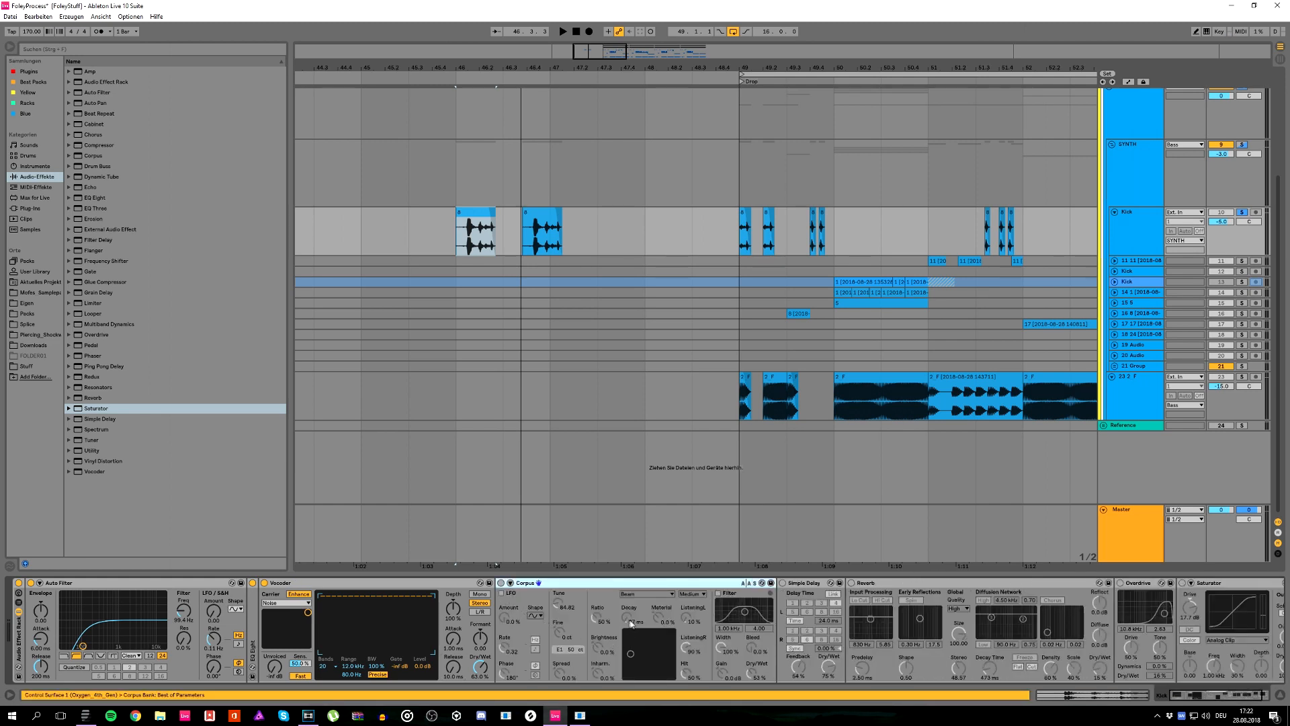
left_click(502, 583)
key("space")
key("space")
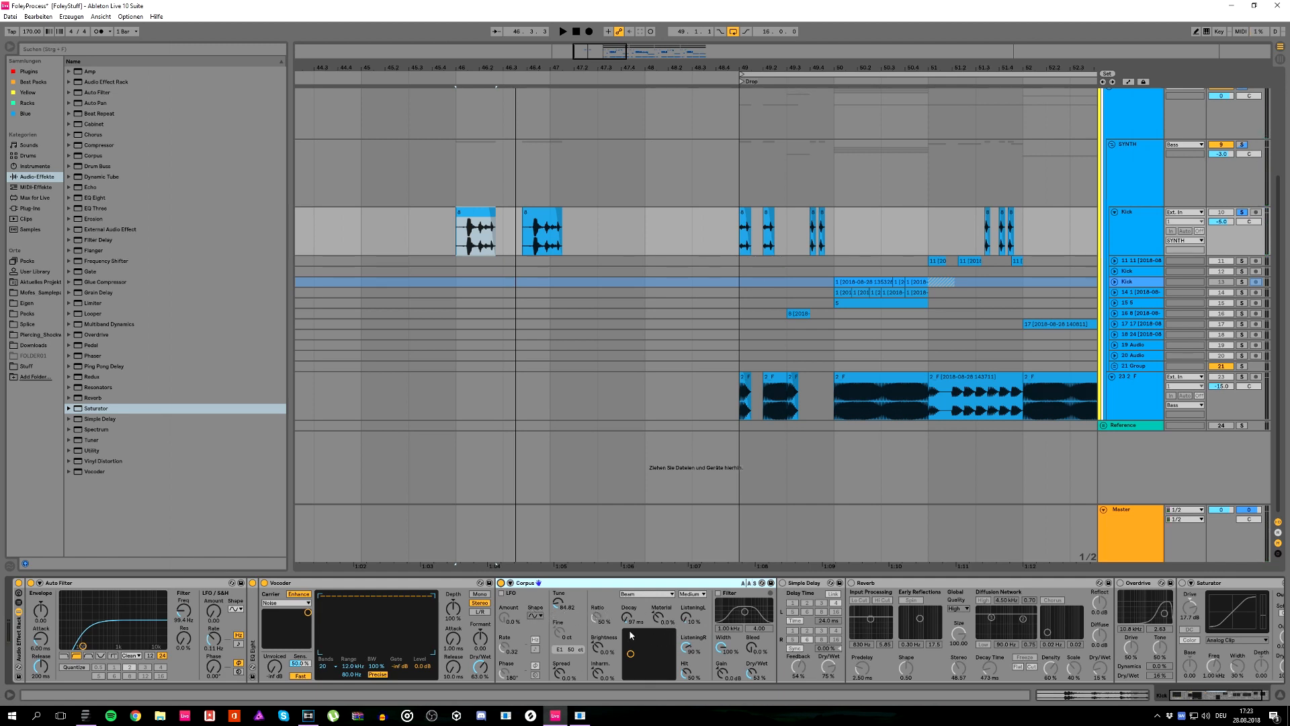
Step: Raise the Corpus decay to about 148 ms while replaying the clip, and collapse the device
key("space")
mouse_move(630, 634)
left_mouse_down()
mouse_move(644, 635)
mouse_move(627, 635)
mouse_move(627, 618)
left_mouse_up()
key("space")
key("space")
key("space")
key("space")
key("space")
key("space")
key("space")
key("space")
key("space")
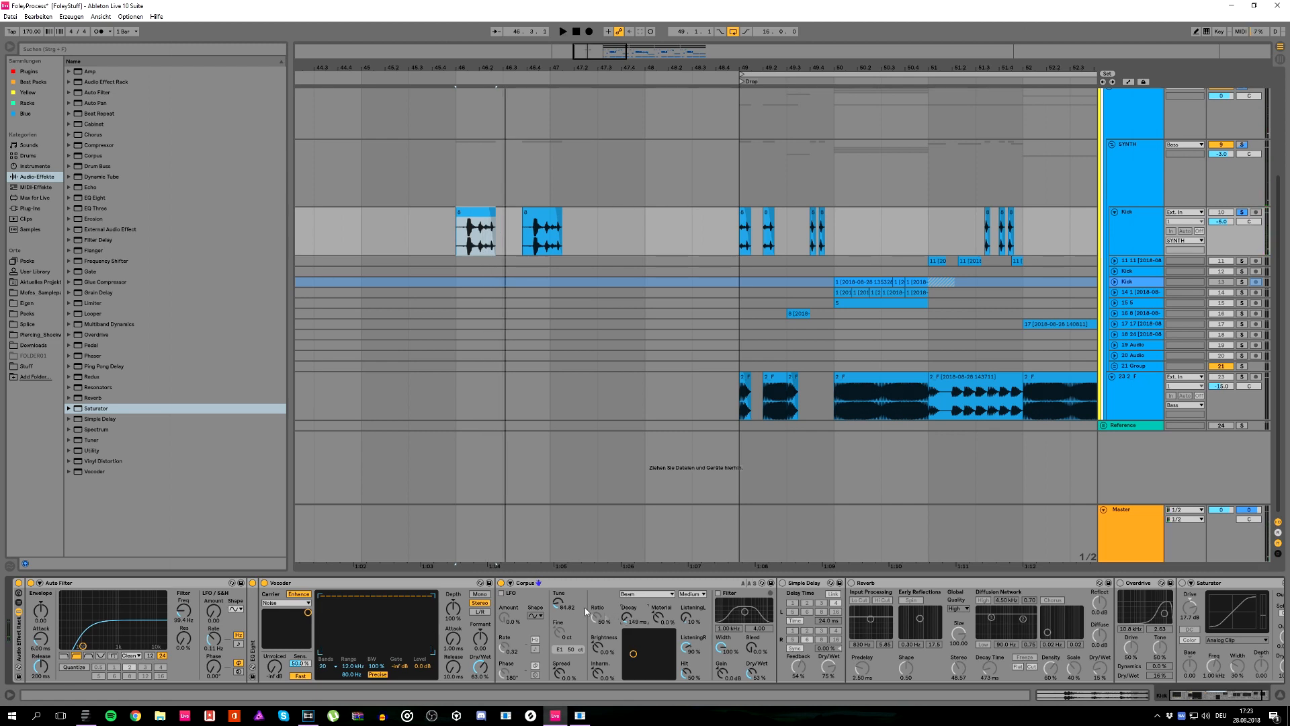
left_click(511, 583)
Step: Turn Simple Delay and Reverb back on one after the other, playing the clip after each
left_click(513, 583)
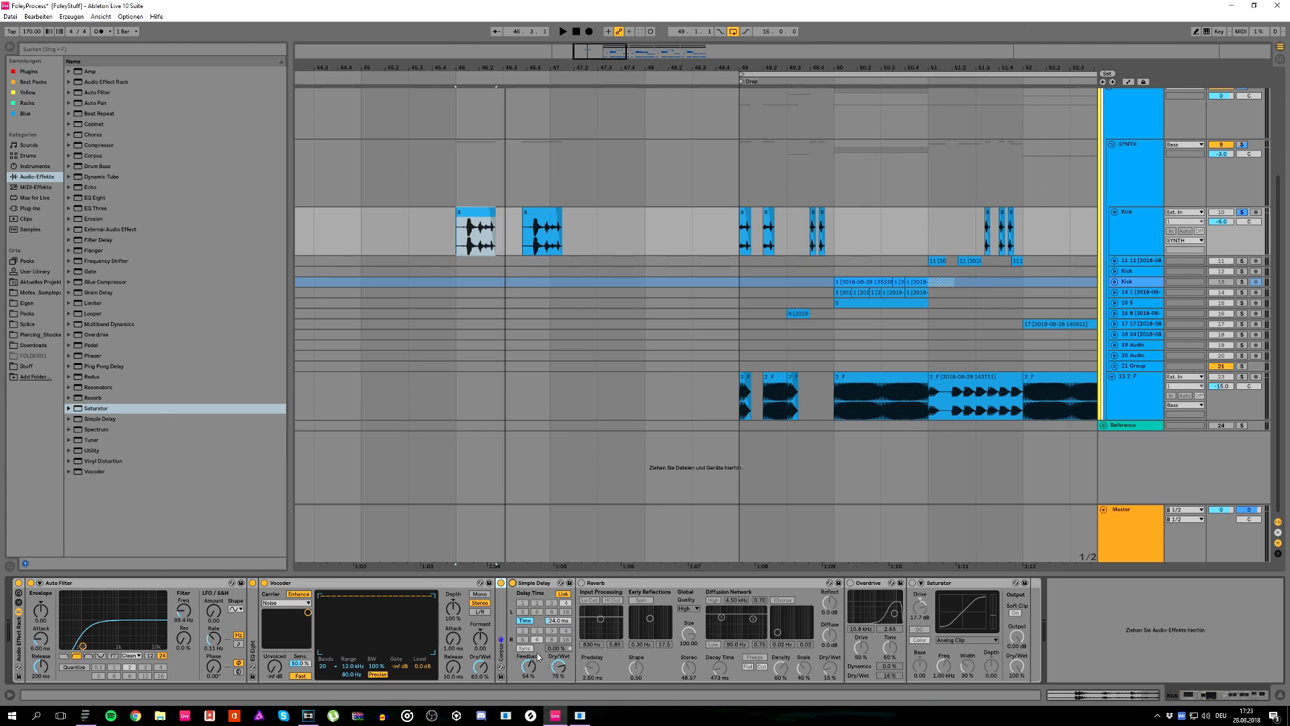
key("space")
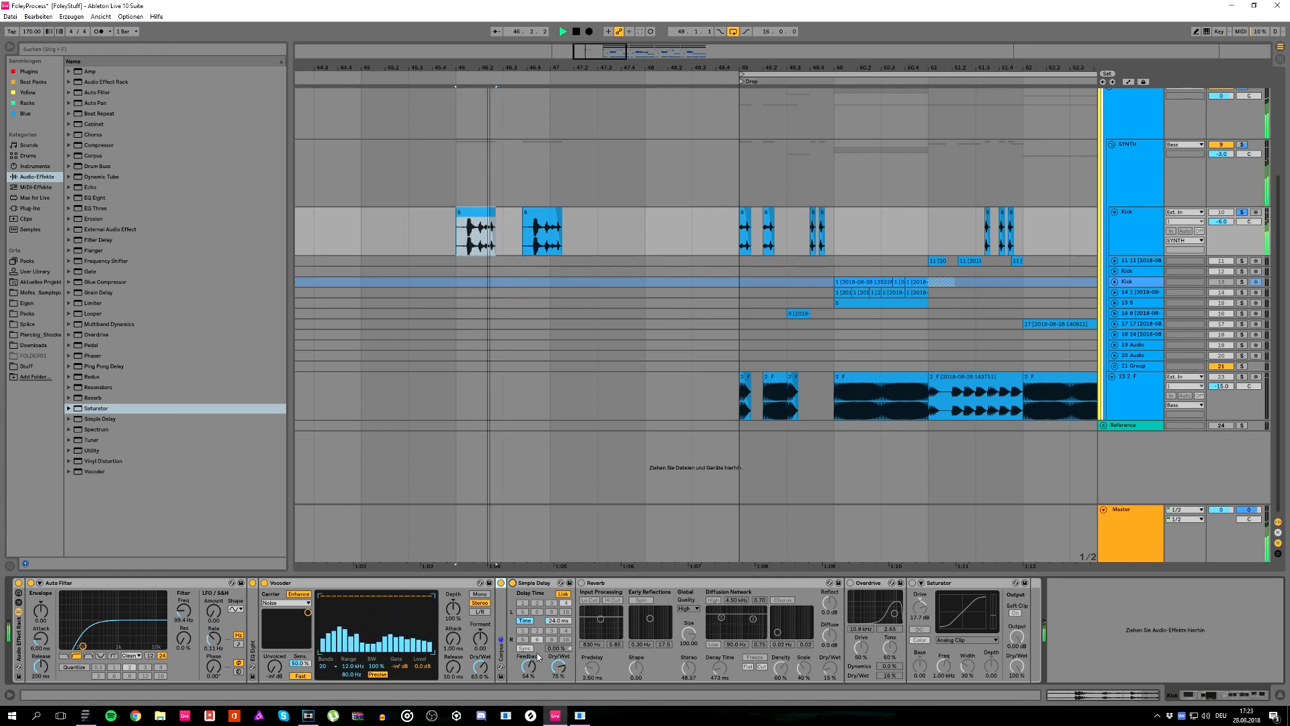
key("space")
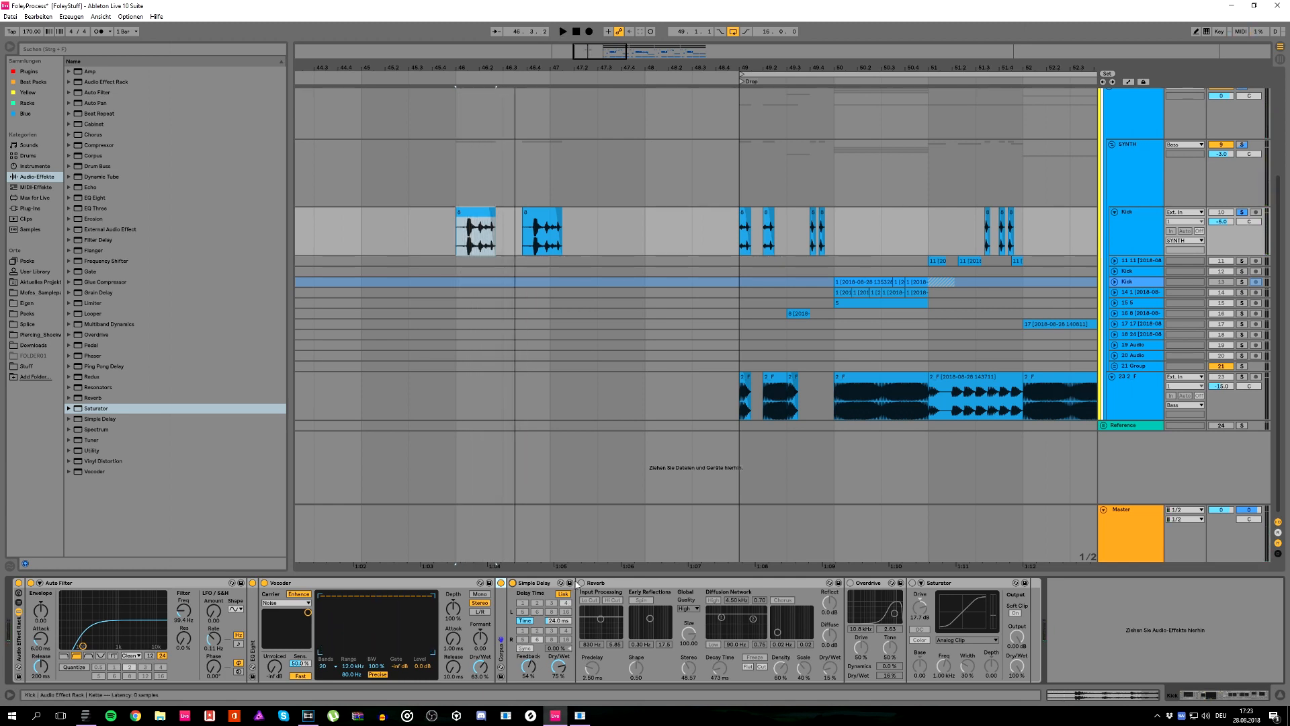
left_click(582, 583)
key("space")
key("space")
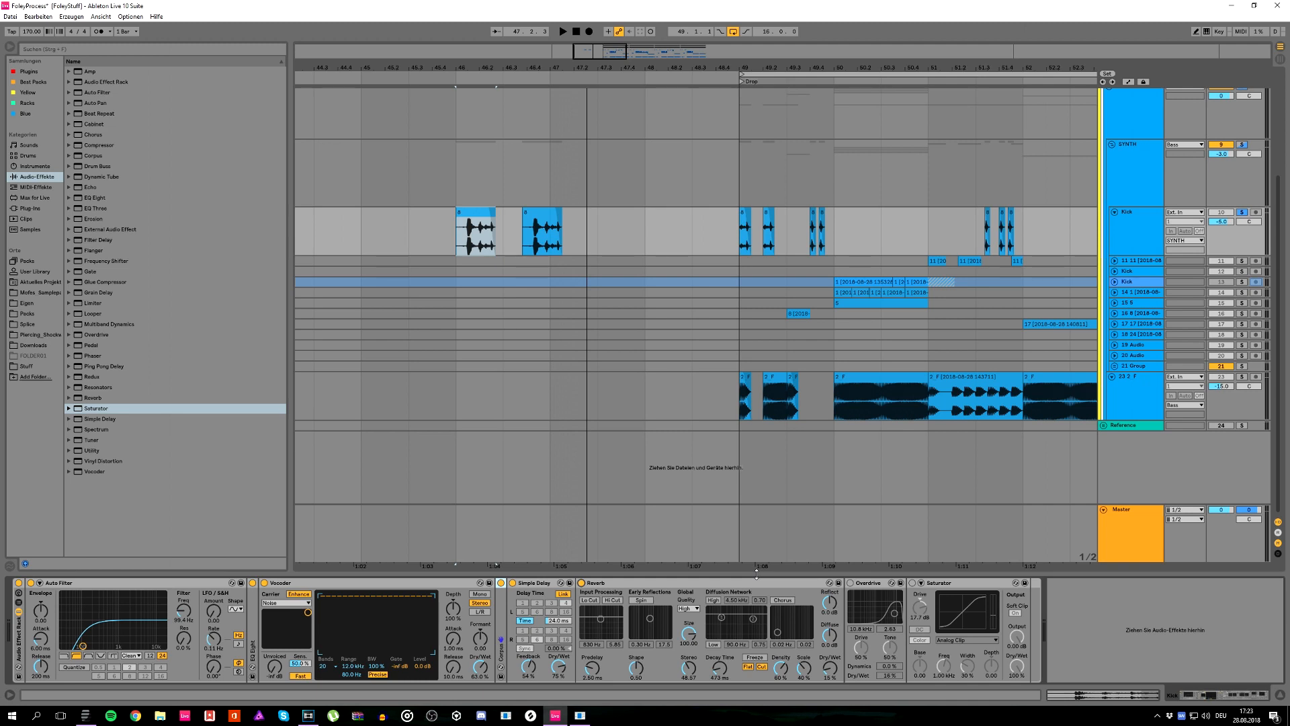
Step: Turn Overdrive and Saturator back on and play the clip through the full effect chain
left_click(850, 583)
key("space")
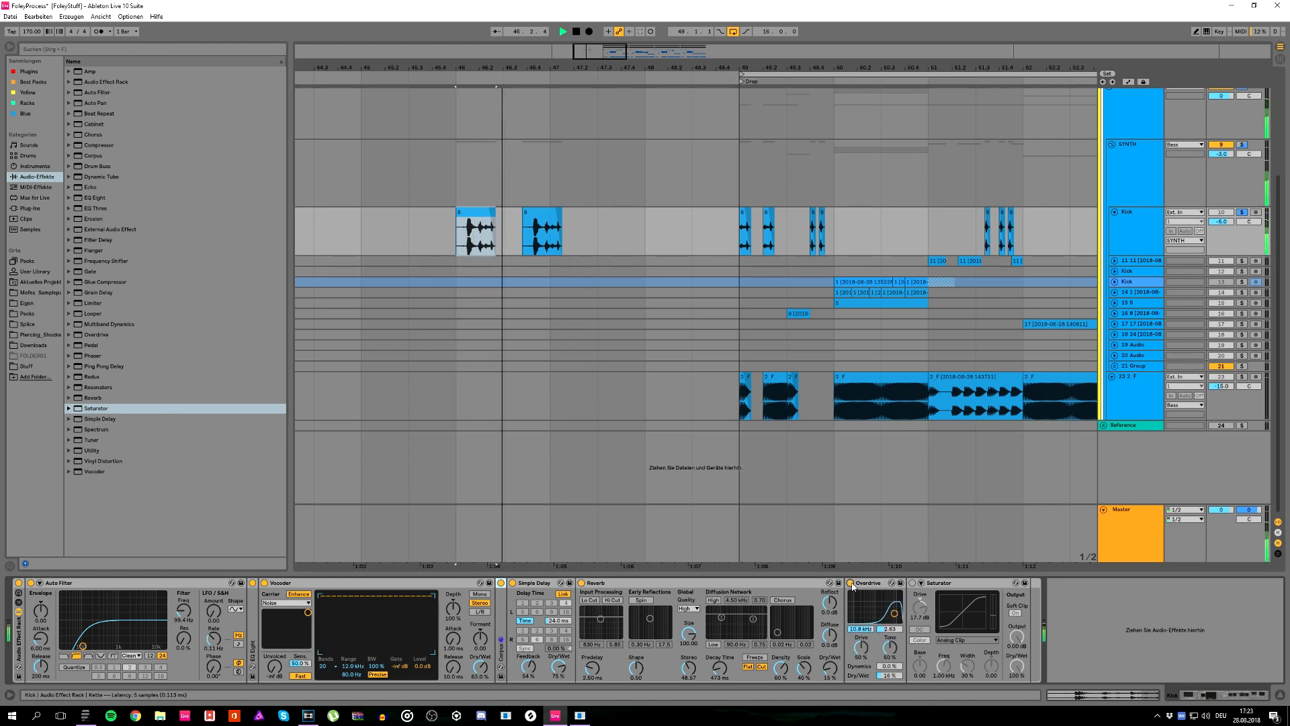
left_click(913, 583)
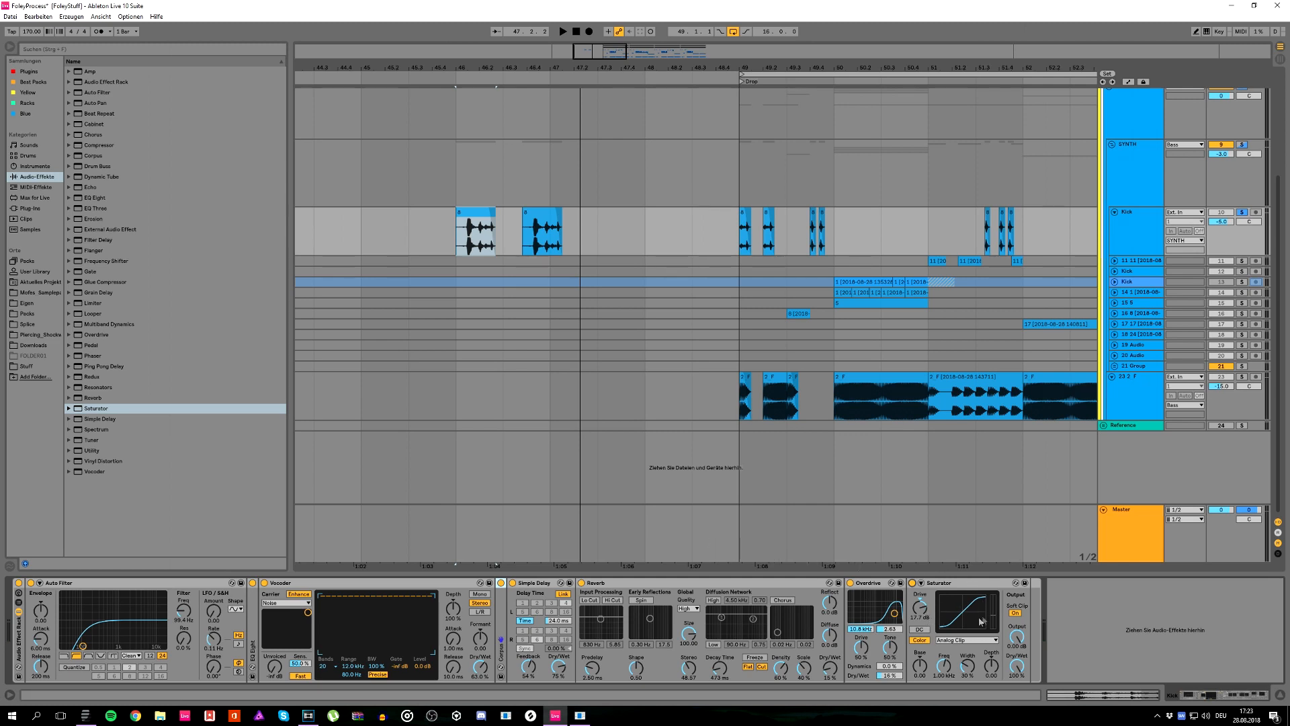
key("space")
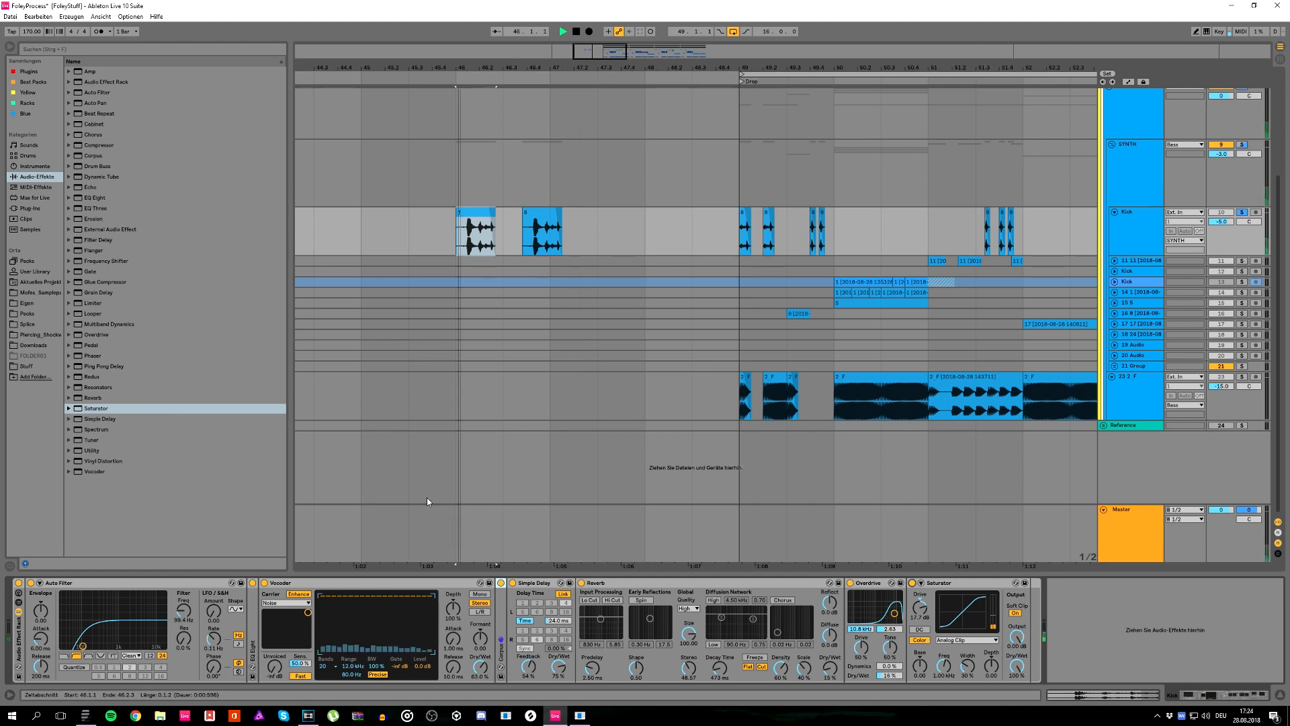
key("space")
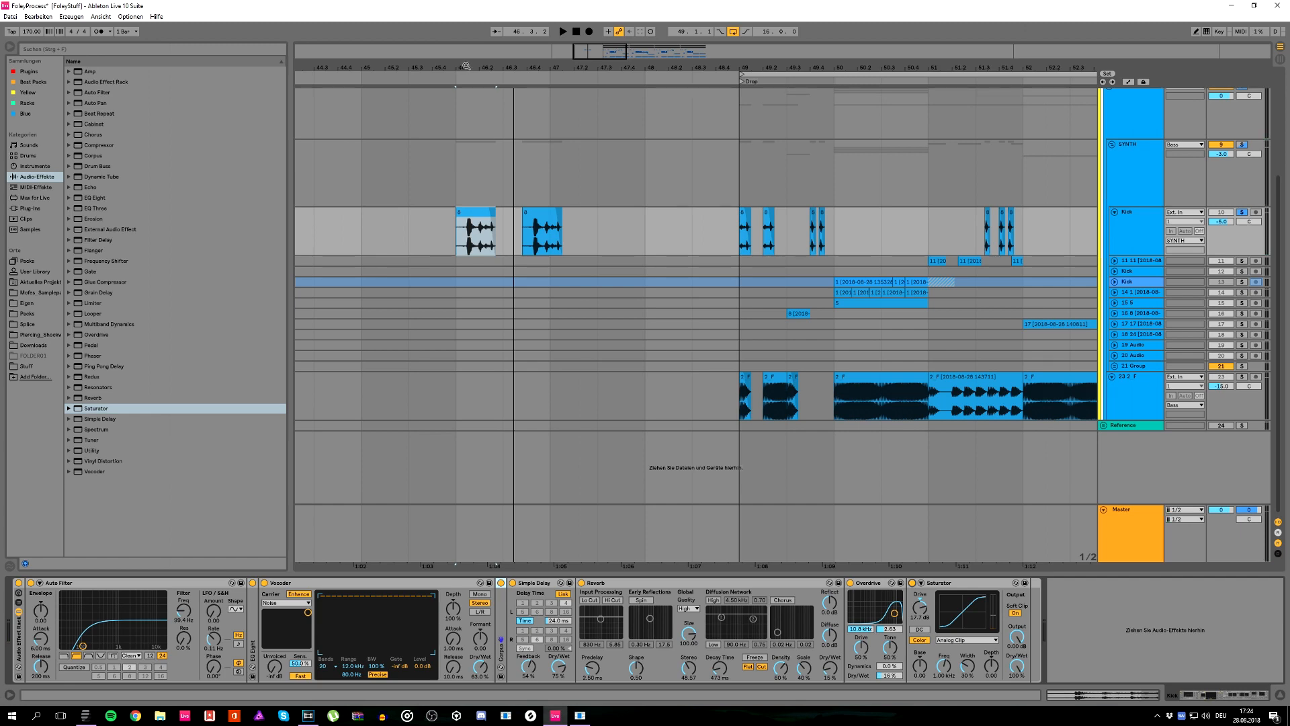
Step: Delete the part of the bar 46 clip that follows position 46.1.4 and play the result
left_click_drag(465, 67, 473, 121)
left_click_drag(513, 232, 633, 249)
key("Delete")
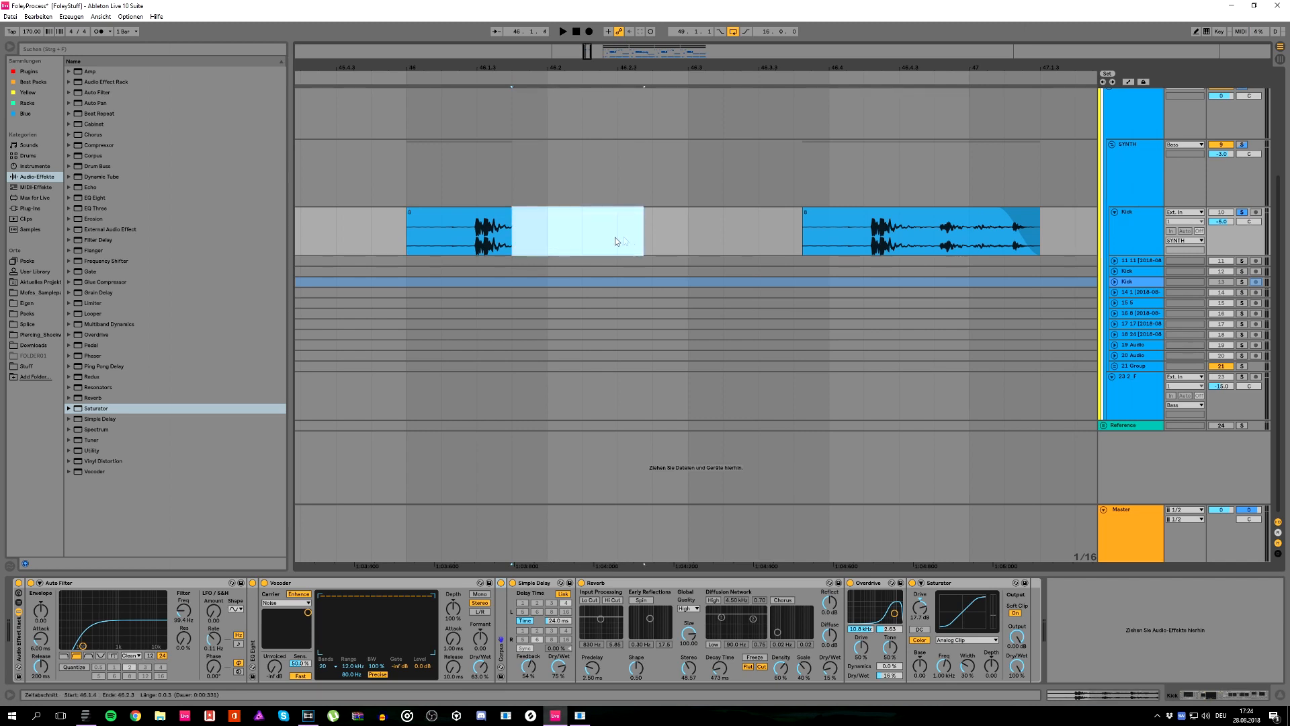
key("space")
Step: Add a fade-out to the end of the shortened clip and play it from bar 46
key("space")
left_click(411, 233)
key("space")
key("space")
key("space")
key("space")
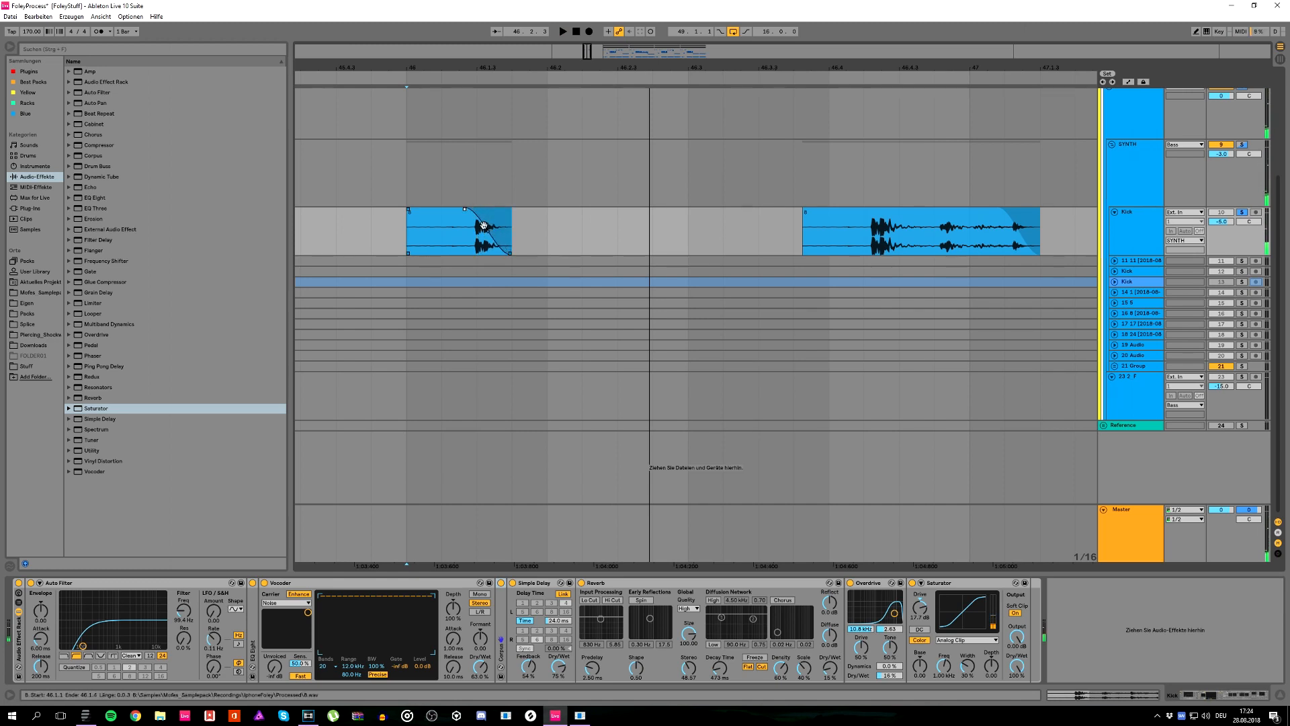
Step: Duplicate the clip's last sixteenth, from 46.1.3 to 46.1.4, directly behind the clip and play the pattern
left_click_drag(509, 228, 475, 226)
key("ctrl+d")
left_click(462, 238)
key("space")
key("space")
key("space")
key("space")
Step: Move the duplicated slice to 46.2.1 and reverse its sample in the clip view
left_click(473, 230)
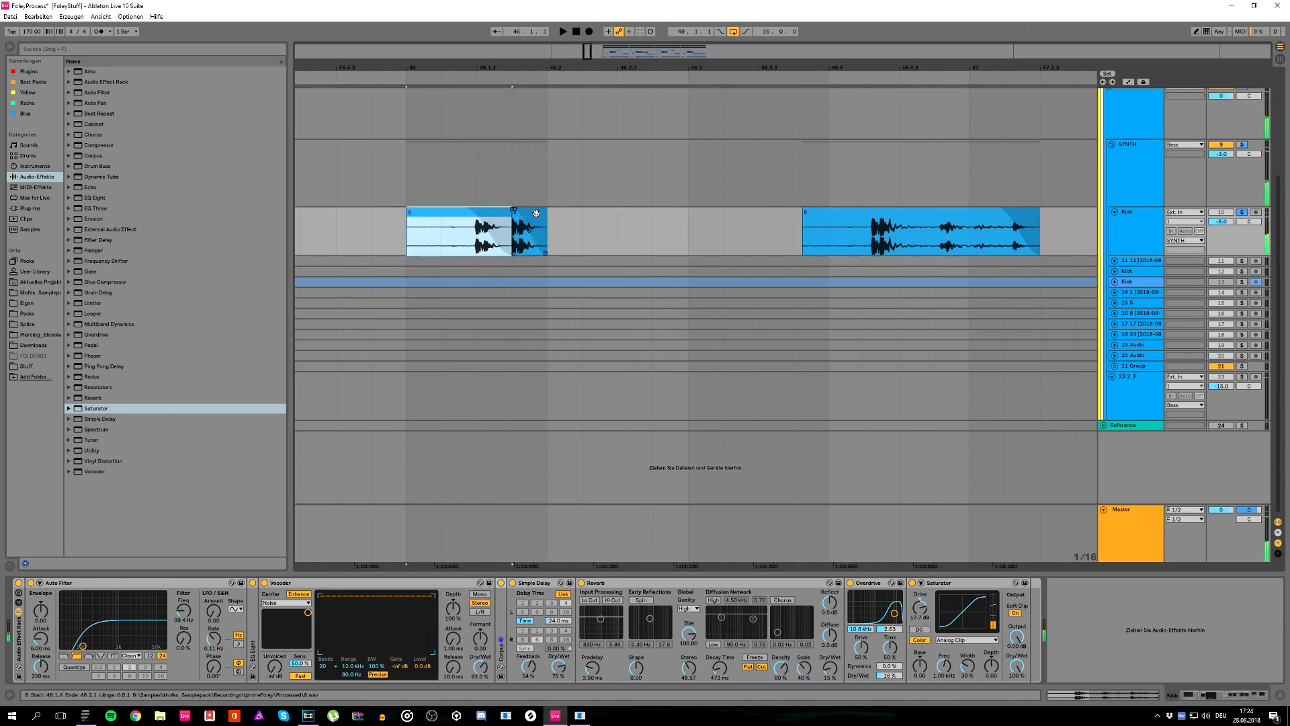
left_click_drag(533, 214, 568, 215)
double_click(568, 215)
left_click(96, 306)
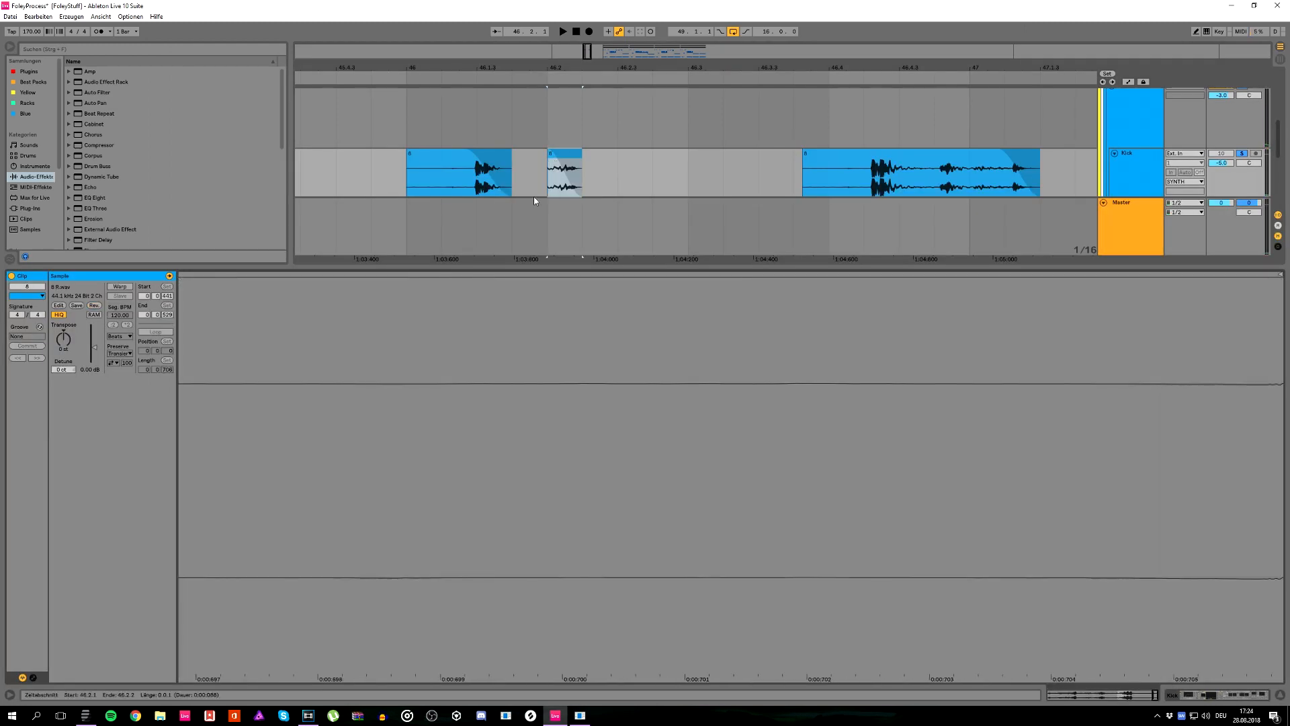
Step: Play the pattern with the reversed slice and return the insert marker to bar 46
key("space")
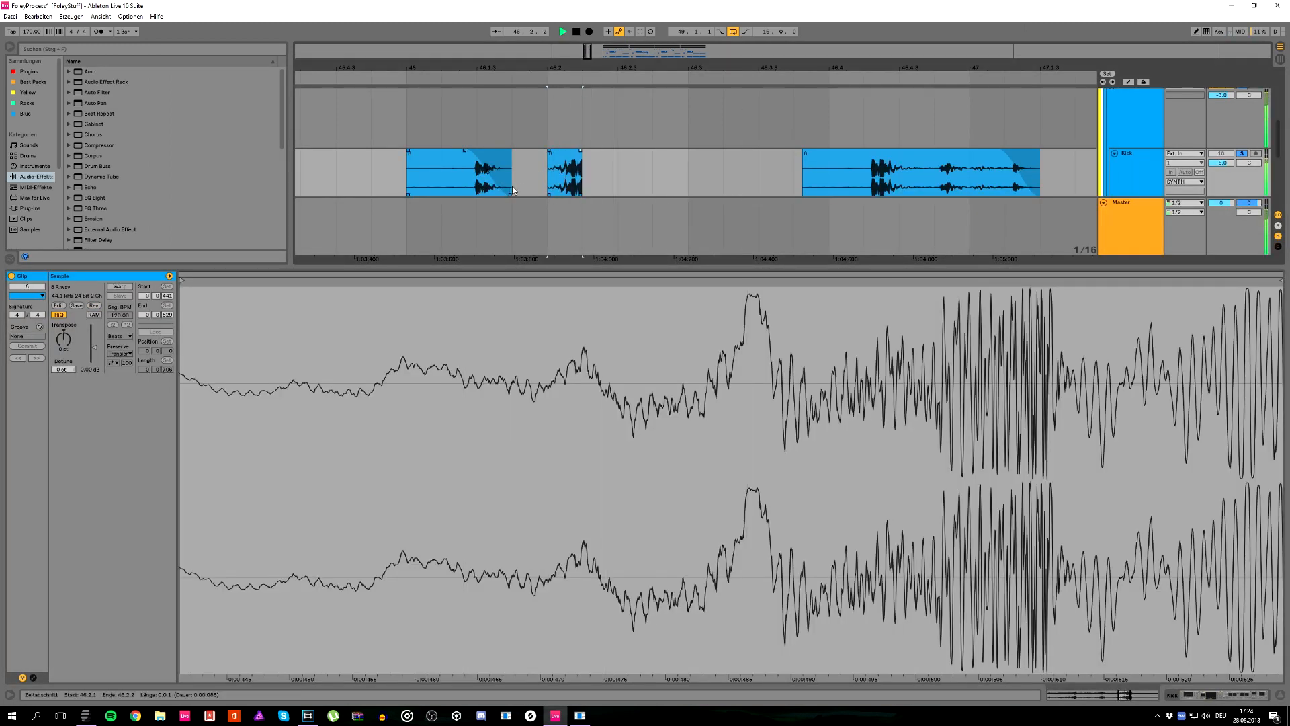
key("space")
key("space")
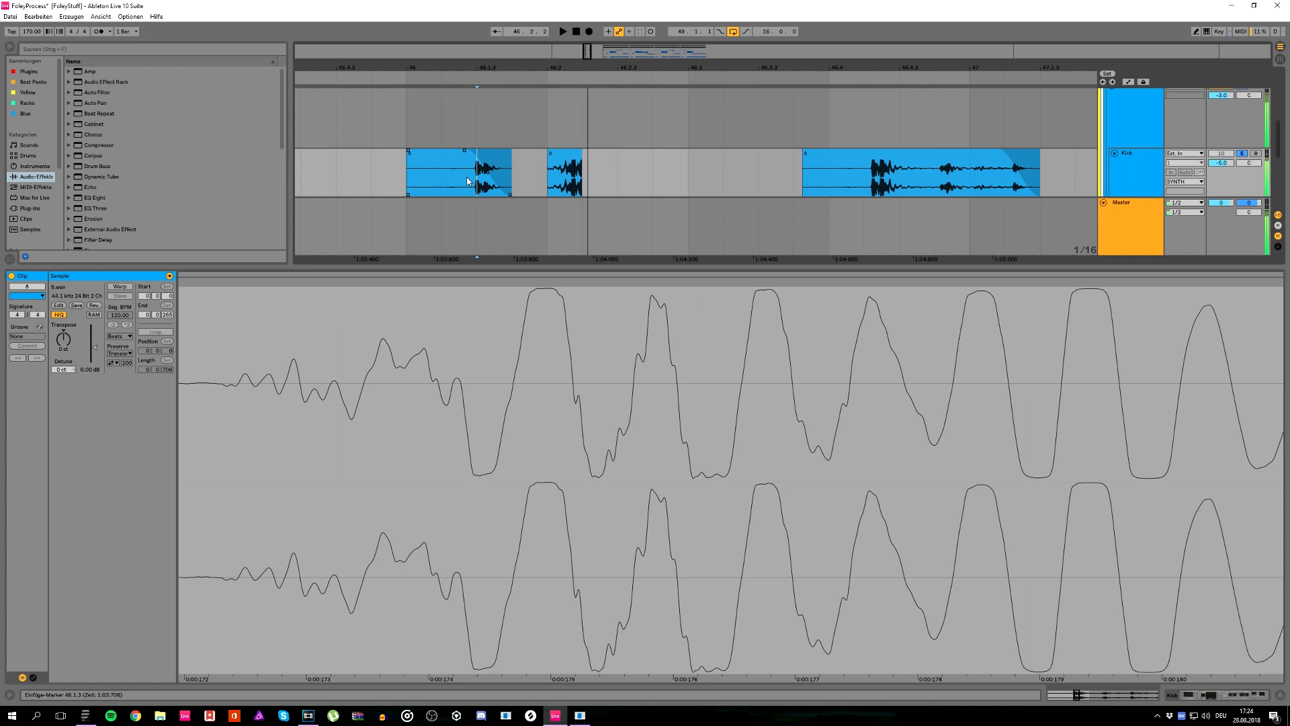
left_click(408, 176)
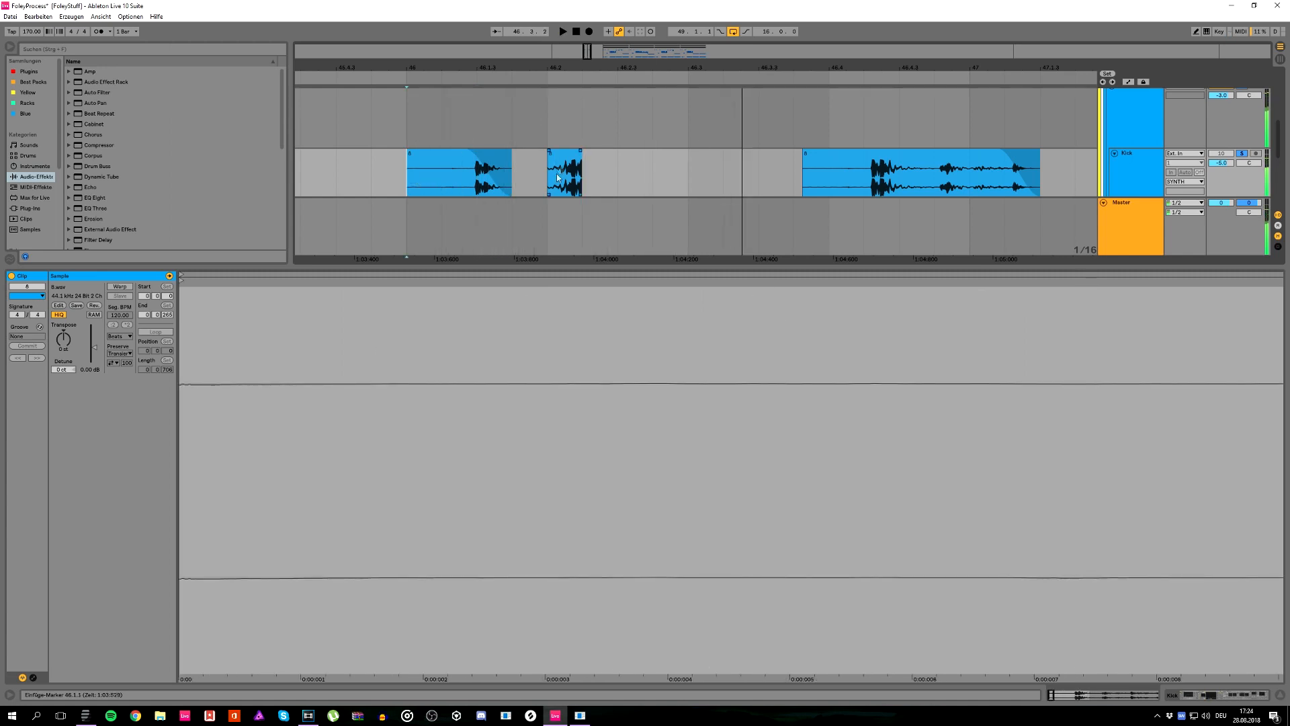
Step: Duplicate the reversed slice, place the copy at 46.2.3 and play the pattern from bar 46
left_click(566, 171)
key("ctrl+d")
key("Right")
left_click(395, 168)
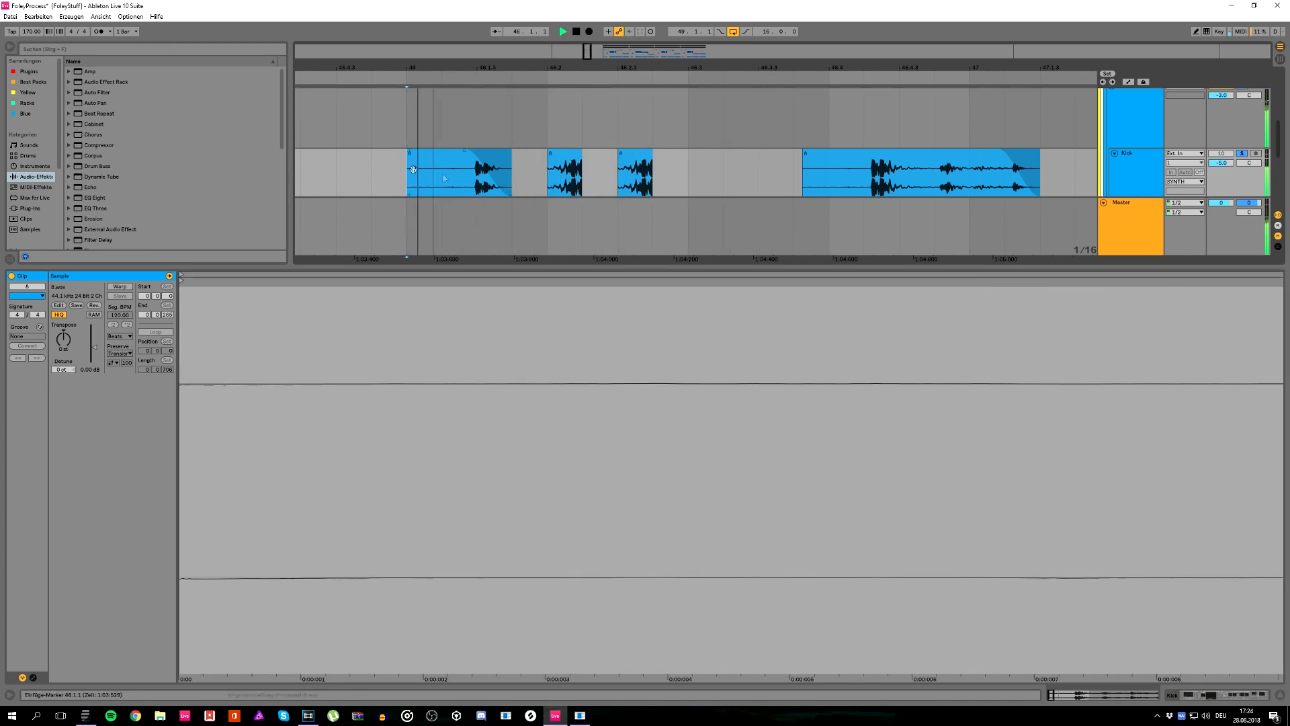
Step: Duplicate the slice at 46.2.3 to 46.2.4 and switch the copy back to the forward sample
left_click_drag(526, 176, 476, 177)
key("space")
left_click(639, 168)
key("ctrl+d")
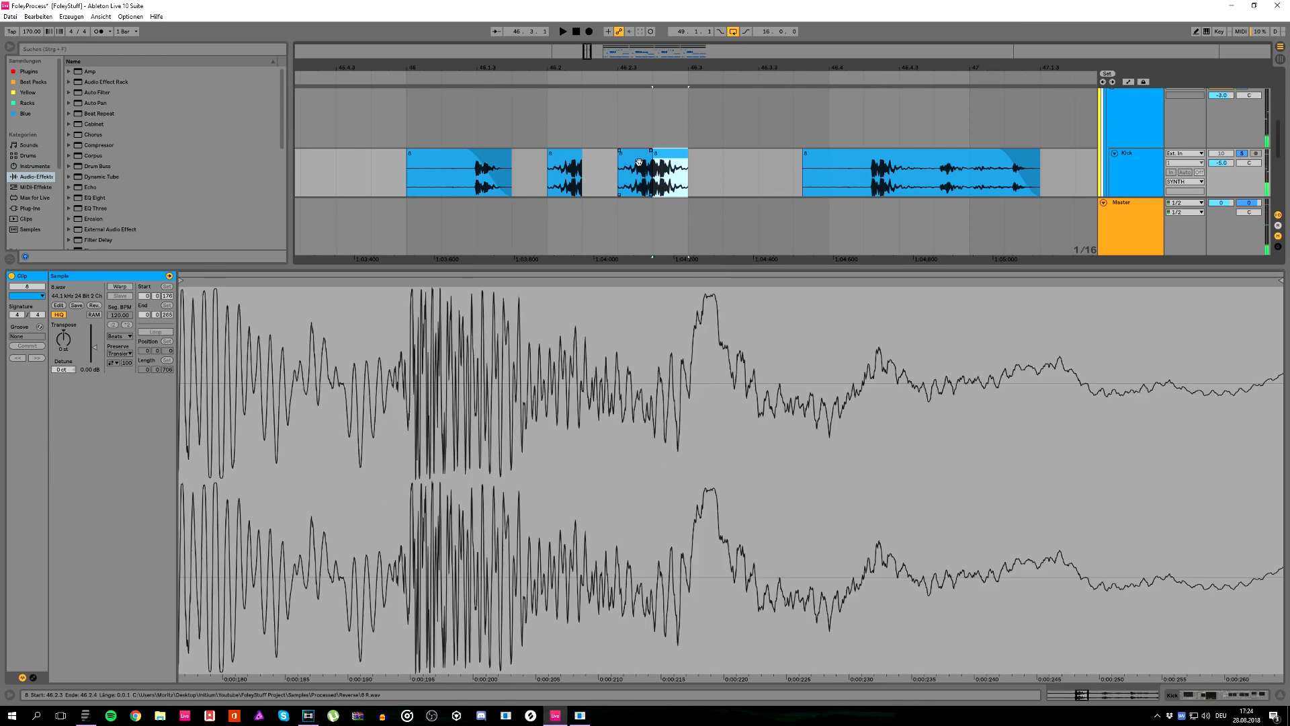
Step: Set the slice at 46.2.3 to -3 st and -5.45 dB gain and play the pattern from bar 46
left_click_drag(92, 349, 63, 308)
key("space")
key("space")
key("space")
key("space")
key("space")
key("space")
key("space")
key("space")
key("space")
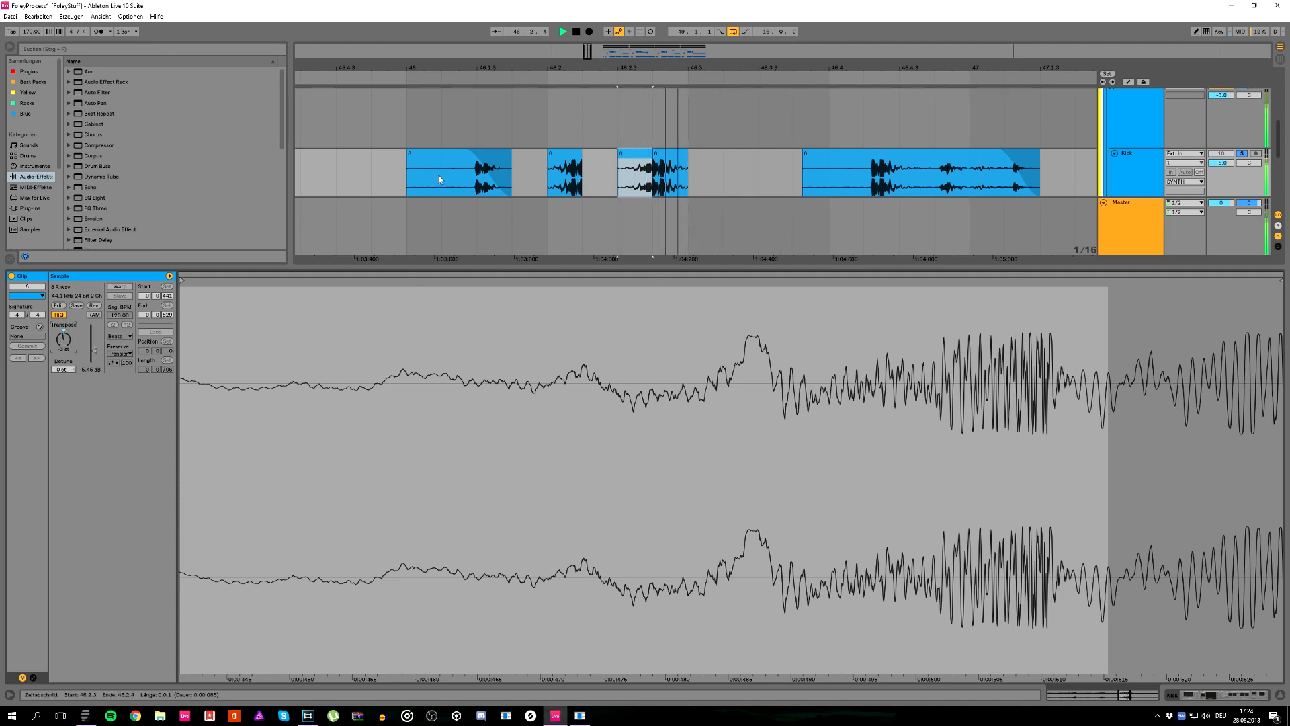
left_click(411, 179)
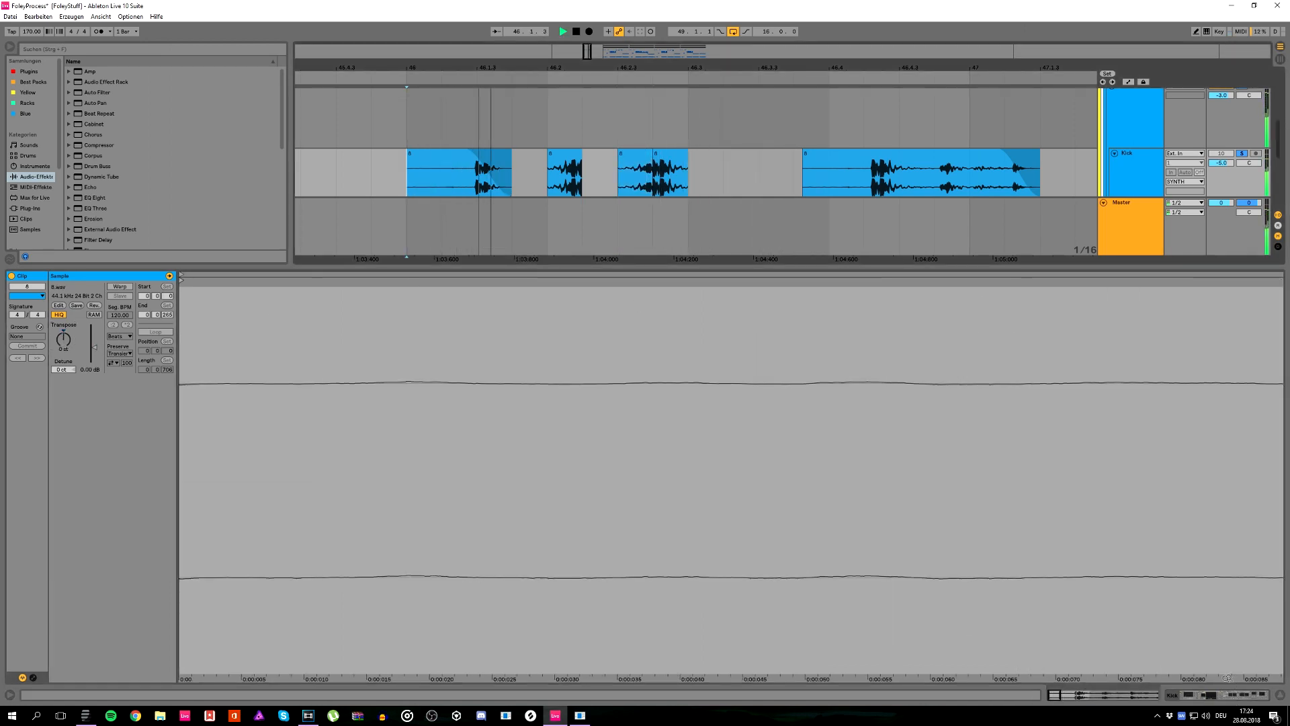
Step: Duplicate the slice at 46.2.1 directly behind itself and delete the two slices from 46.2.3 to 46.3
left_click(1213, 696)
left_click(563, 272)
key("space")
double_click(563, 272)
key("ctrl+d")
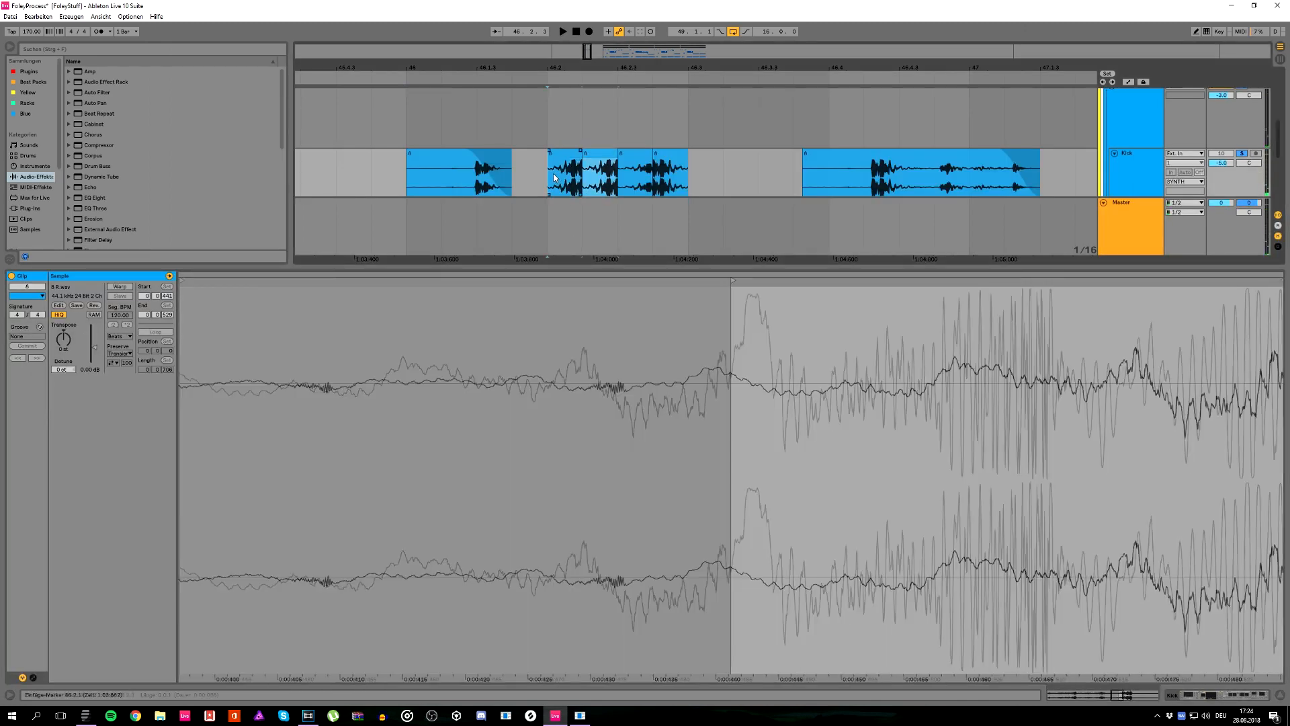
key("Delete")
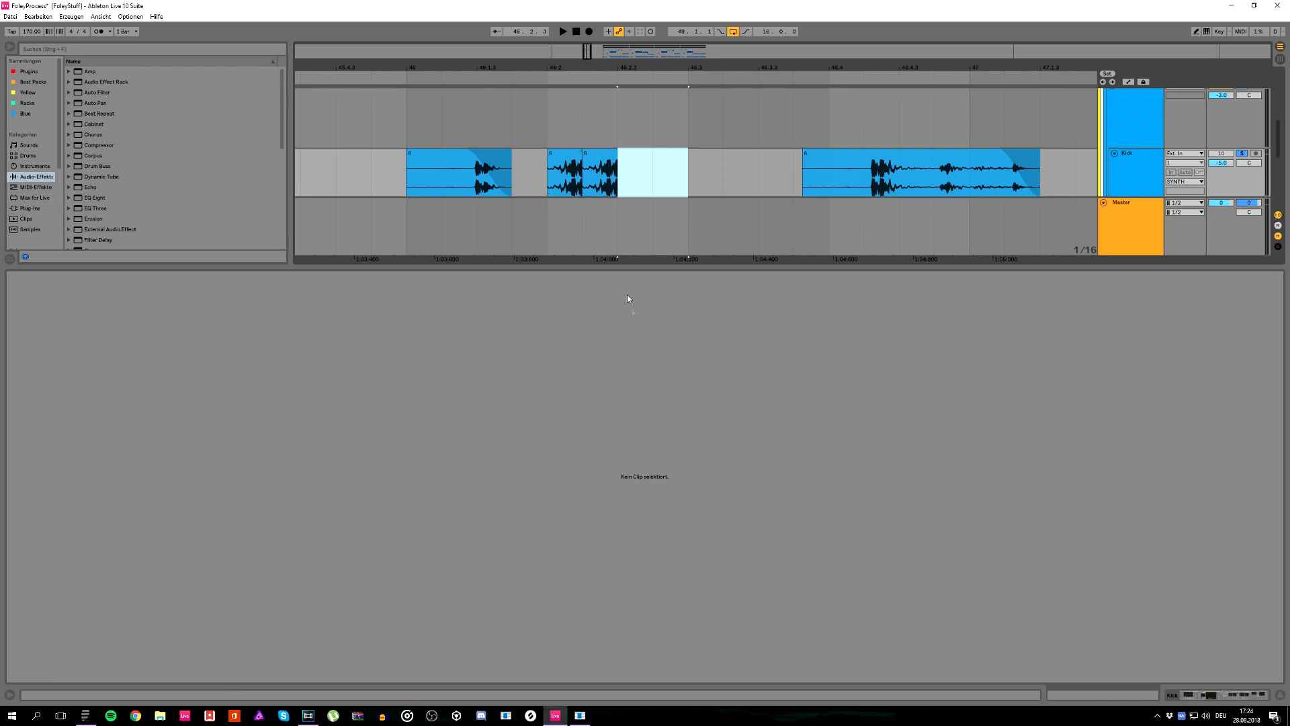
Step: Move the duplicated slice from 46.2.2 to 46.2.3 and play the result
left_click(574, 161)
key("space")
key("space")
left_click_drag(595, 154, 630, 155)
key("space")
key("space")
Step: Transpose the slice at 46.2.1 up by 24 st and play the pattern from bar 46
left_click(563, 158)
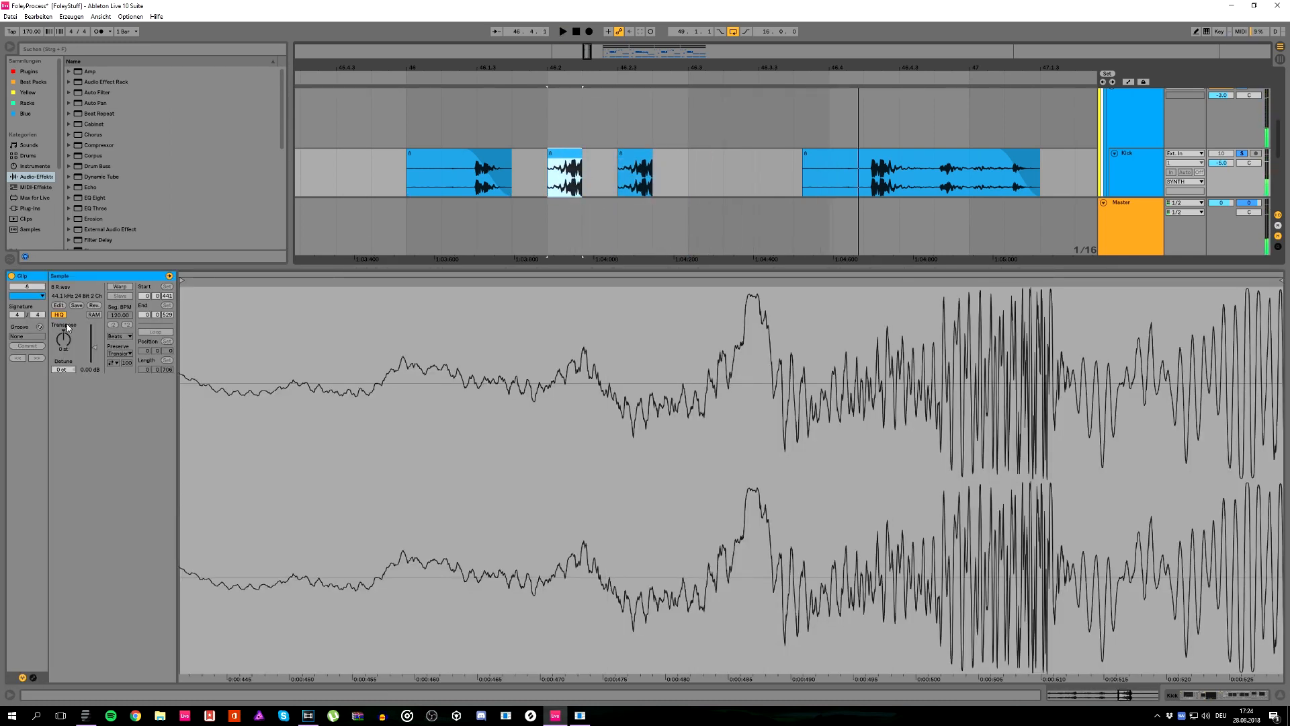
left_click_drag(63, 339, 63, 319)
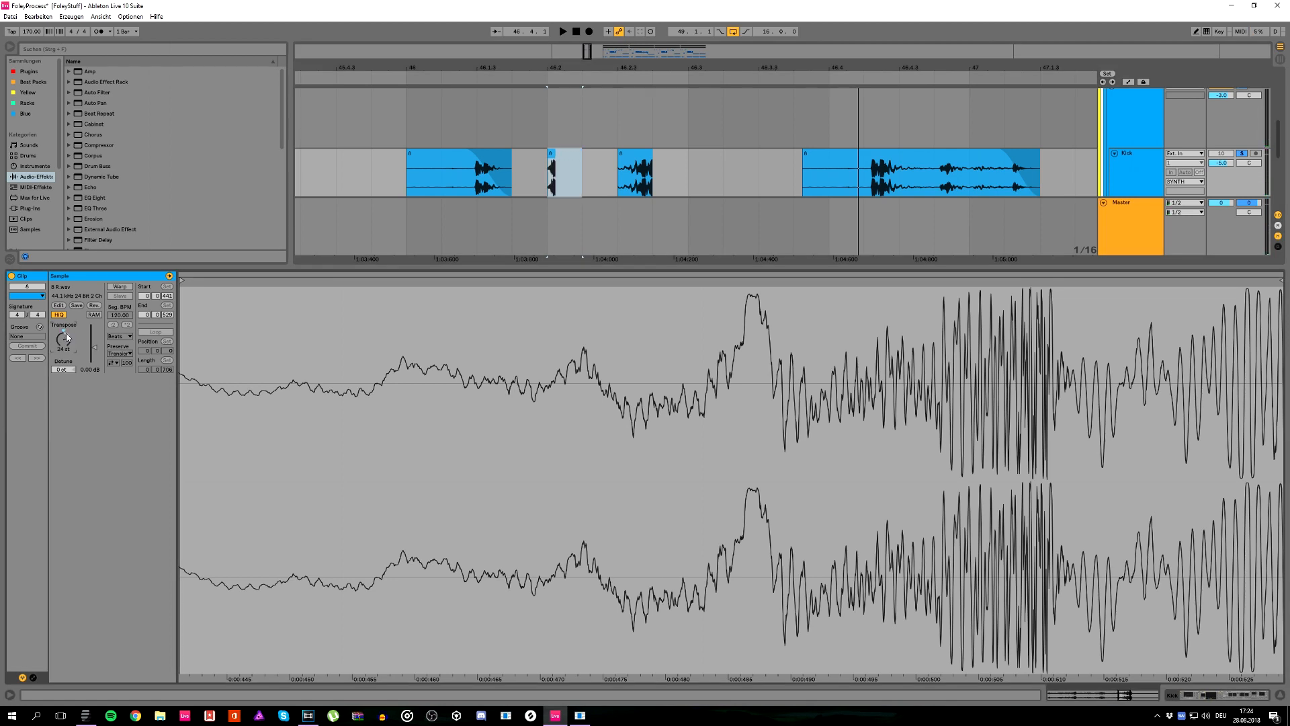
left_click(406, 175)
key("space")
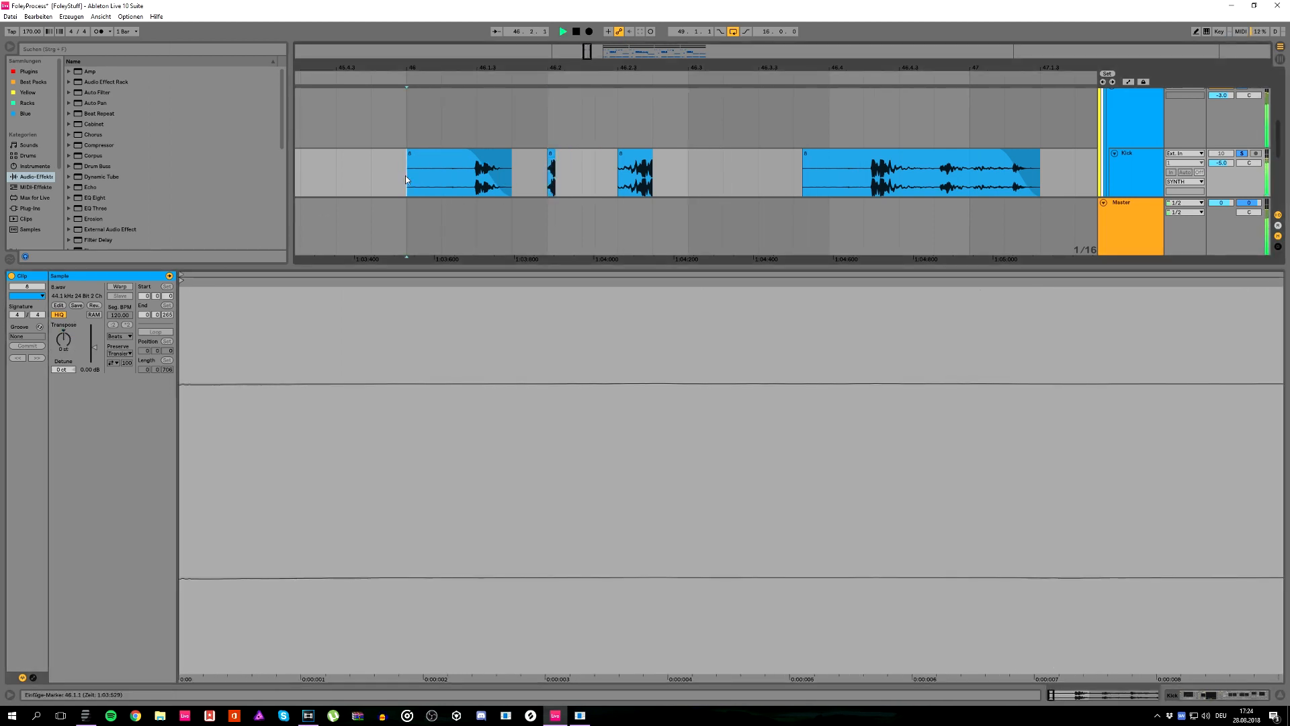
Step: Move the slice at 46.2.3 to 46.2.4, duplicate the short slice's sixteenth to 46.2.2 and play from bar 46
left_click_drag(640, 194, 675, 192)
left_click(393, 173)
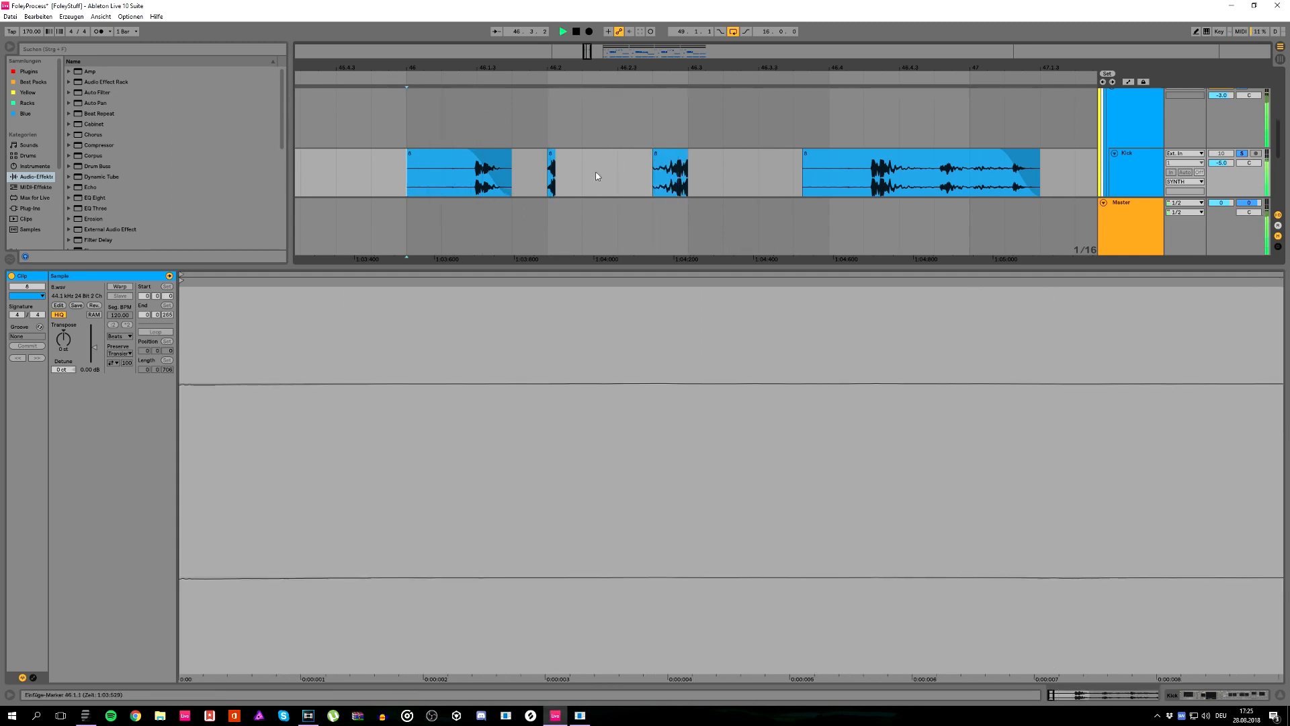
left_click_drag(596, 176, 539, 170)
key("ctrl+d")
left_click(404, 182)
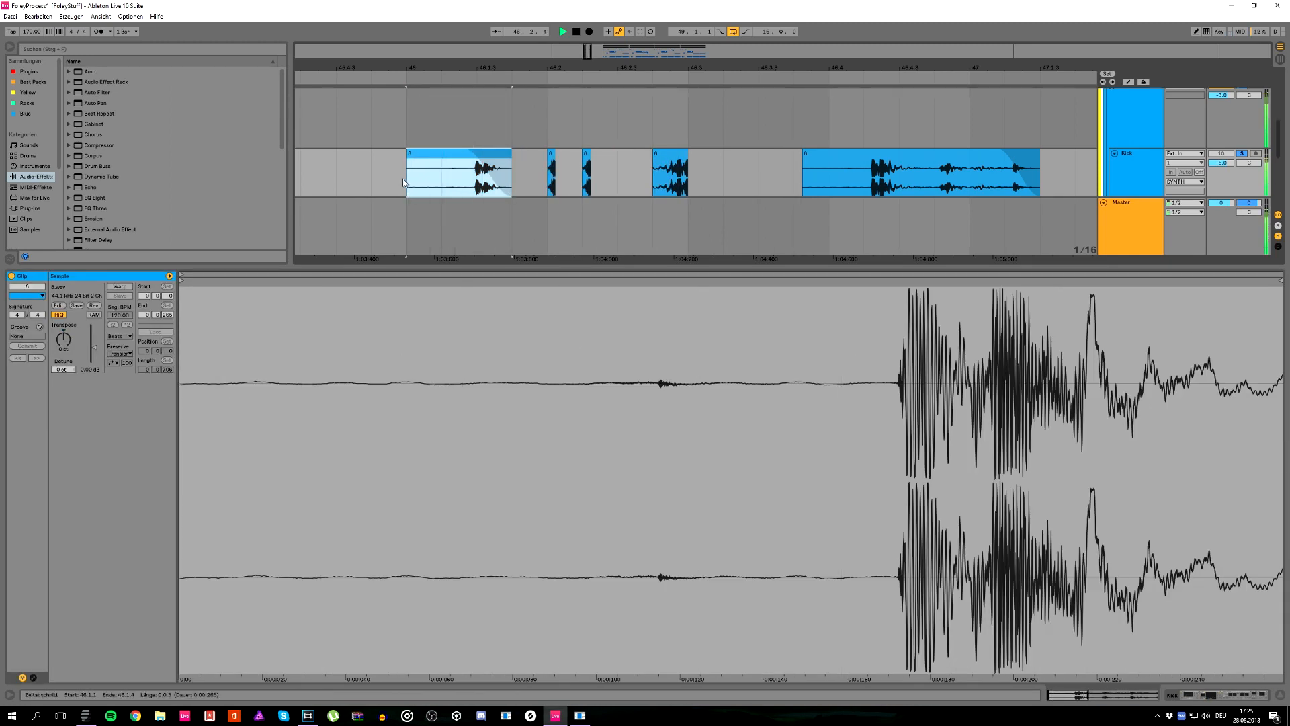
key("space")
Step: With a 1/32 grid, shift the second short slice a thirty-second later, move the longer slice to 46.3.1 and play
left_click(586, 171)
key("ctrl+1")
left_click_drag(586, 170, 706, 173)
left_click(405, 169)
key("space")
left_click(406, 178)
key("space")
key("space")
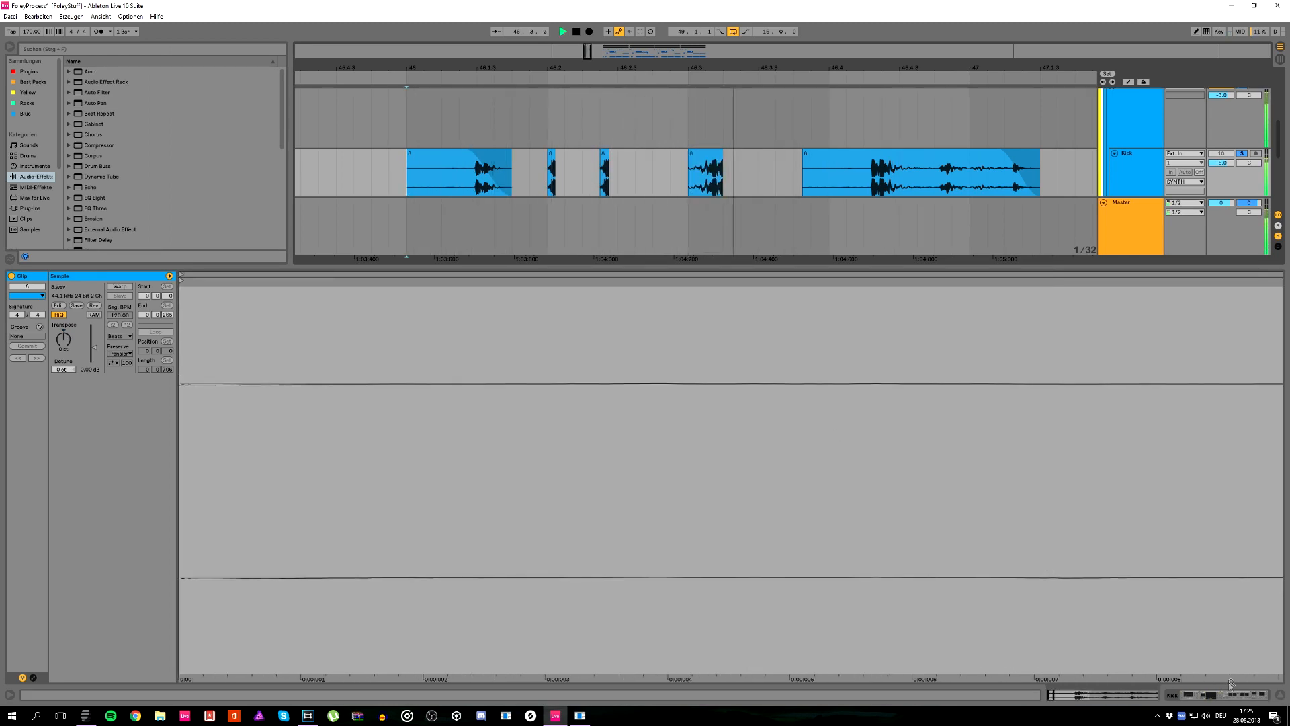
Step: Shorten the slice at 46.3.1 to a thirty-second note, set the grid to 1/64 and play the pattern
key("shift+Tab")
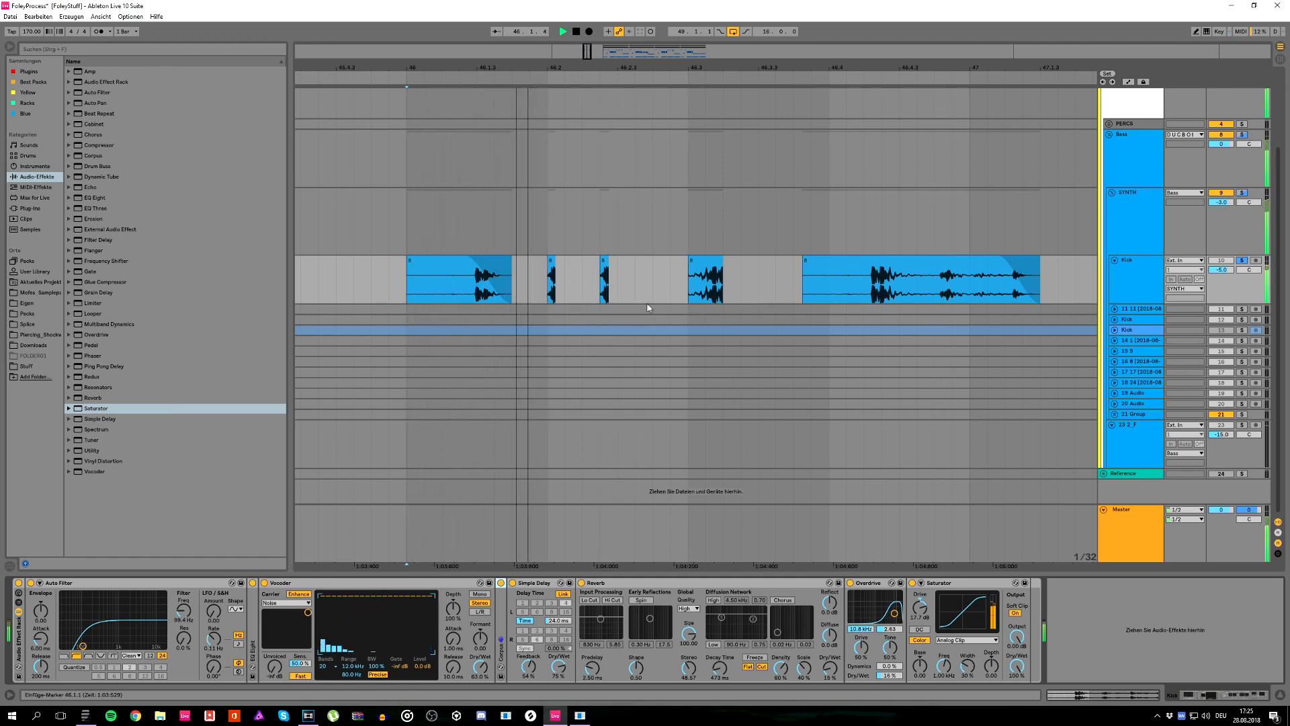
left_click(718, 272)
key("space")
left_click_drag(716, 271, 709, 271)
key("ctrl+1")
key("space")
key("space")
key("space")
key("space")
key("space")
key("space")
key("space")
key("space")
key("space")
key("space")
key("space")
key("space")
key("space")
key("space")
mouse_move(713, 264)
left_mouse_down()
mouse_move(731, 267)
mouse_move(707, 267)
left_mouse_up()
Step: Transpose the shortened slice at 46.3.1 down to -23 st and play the pattern
key("space")
key("space")
key("space")
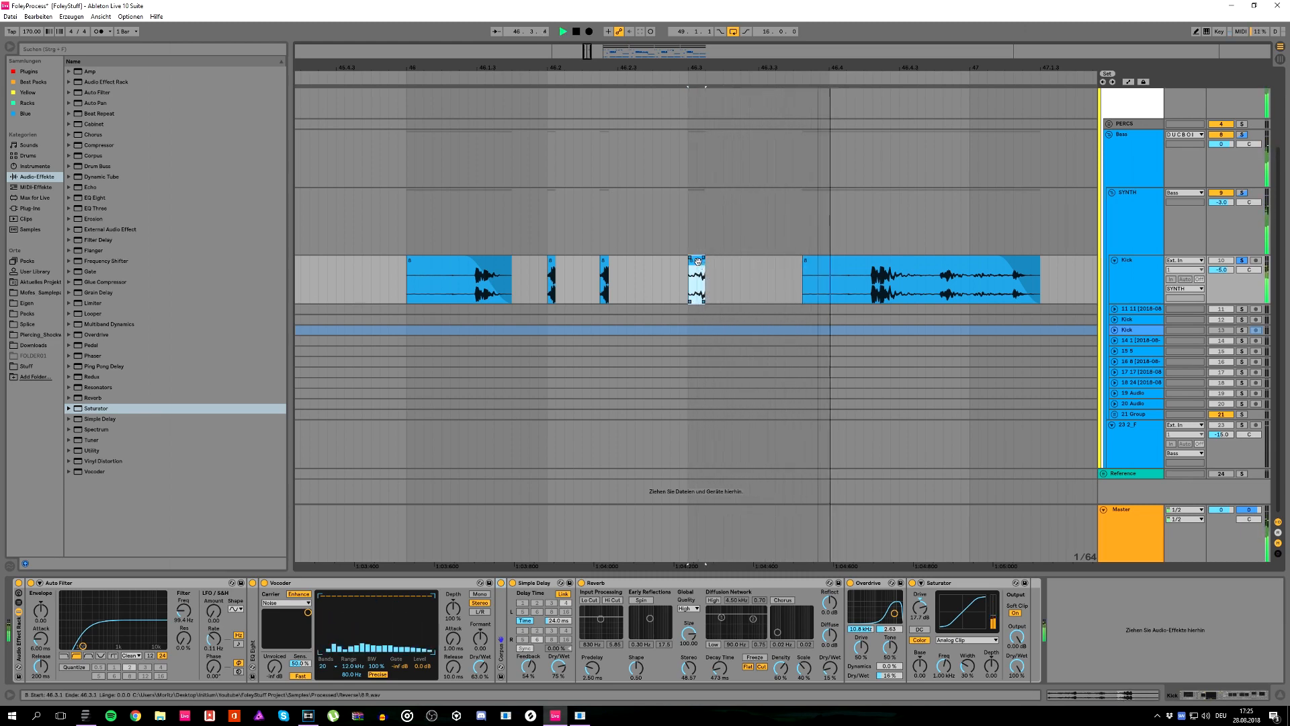
double_click(697, 260)
key("space")
key("space")
key("space")
key("space")
key("space")
key("space")
left_click_drag(67, 348, 63, 397)
key("space")
key("space")
key("space")
key("space")
key("space")
key("space")
key("space")
key("space")
key("space")
key("space")
key("space")
left_click(389, 162)
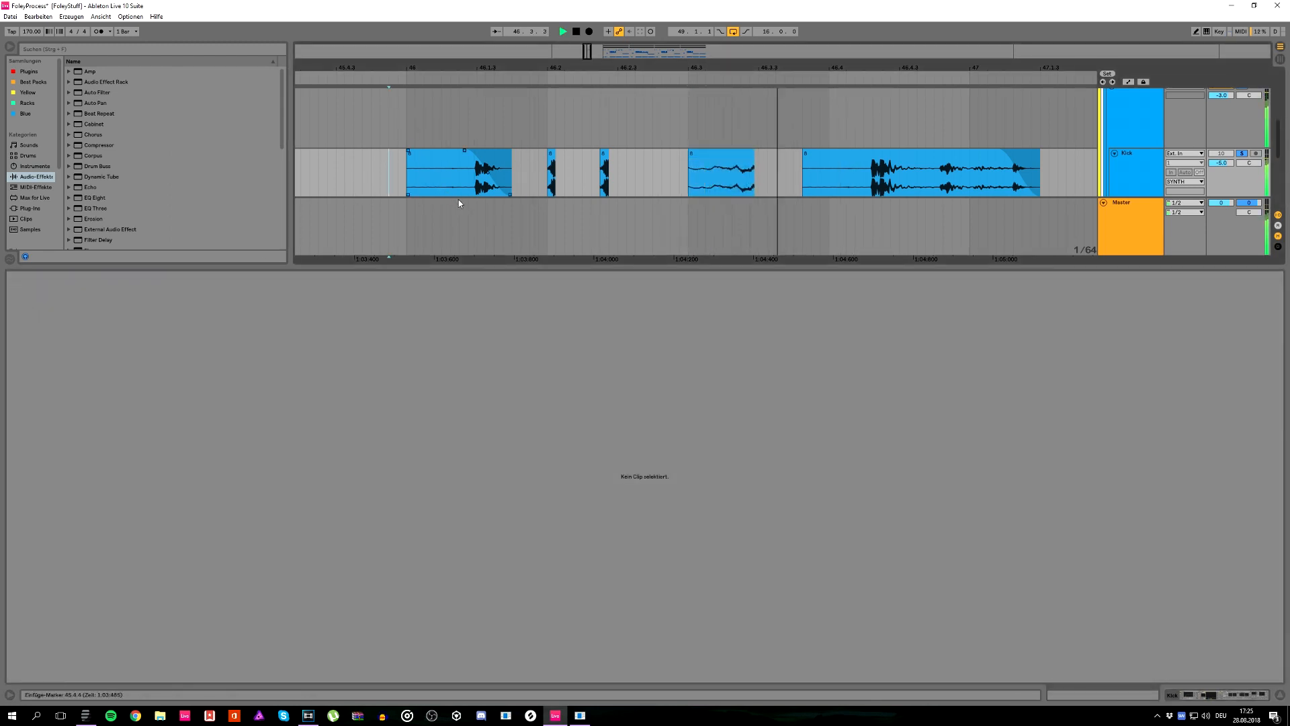
Step: Move the pitched-down slice from 46.3.1 to 46.2.3 and play from just before bar 46
left_click_drag(726, 177, 659, 164)
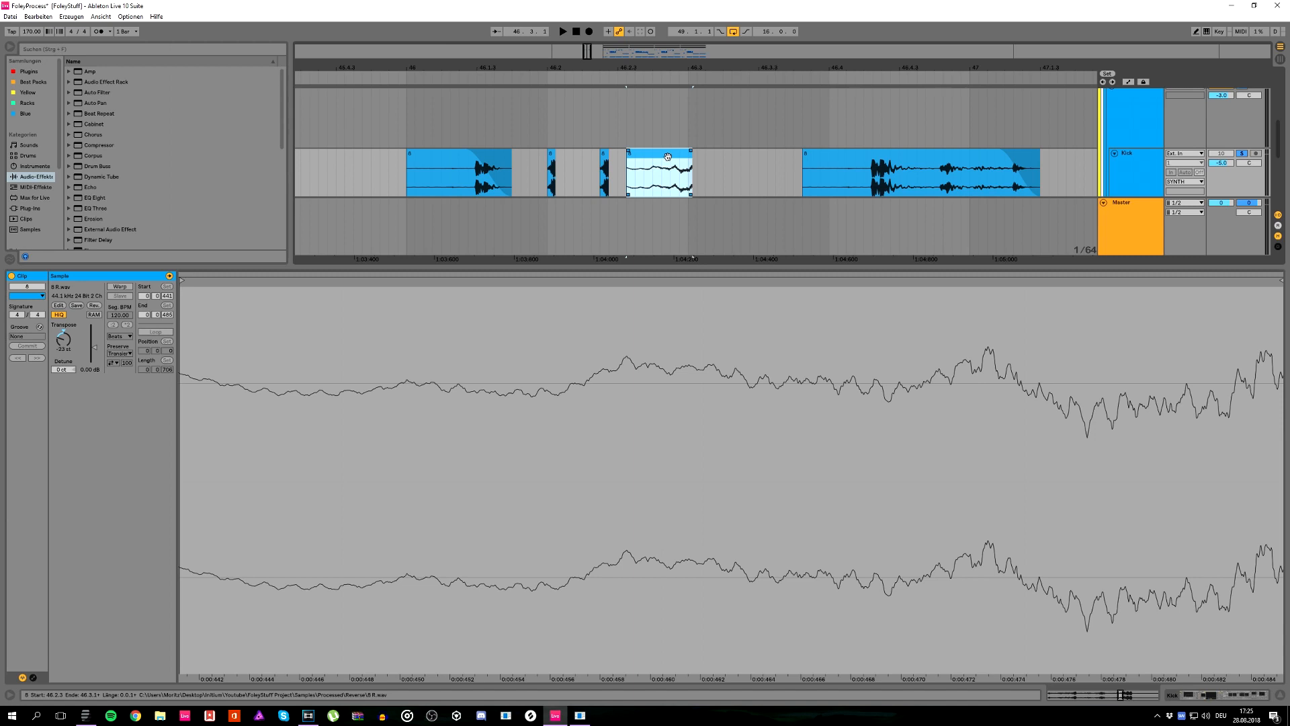
left_click_drag(684, 156, 675, 158)
left_click(390, 179)
key("space")
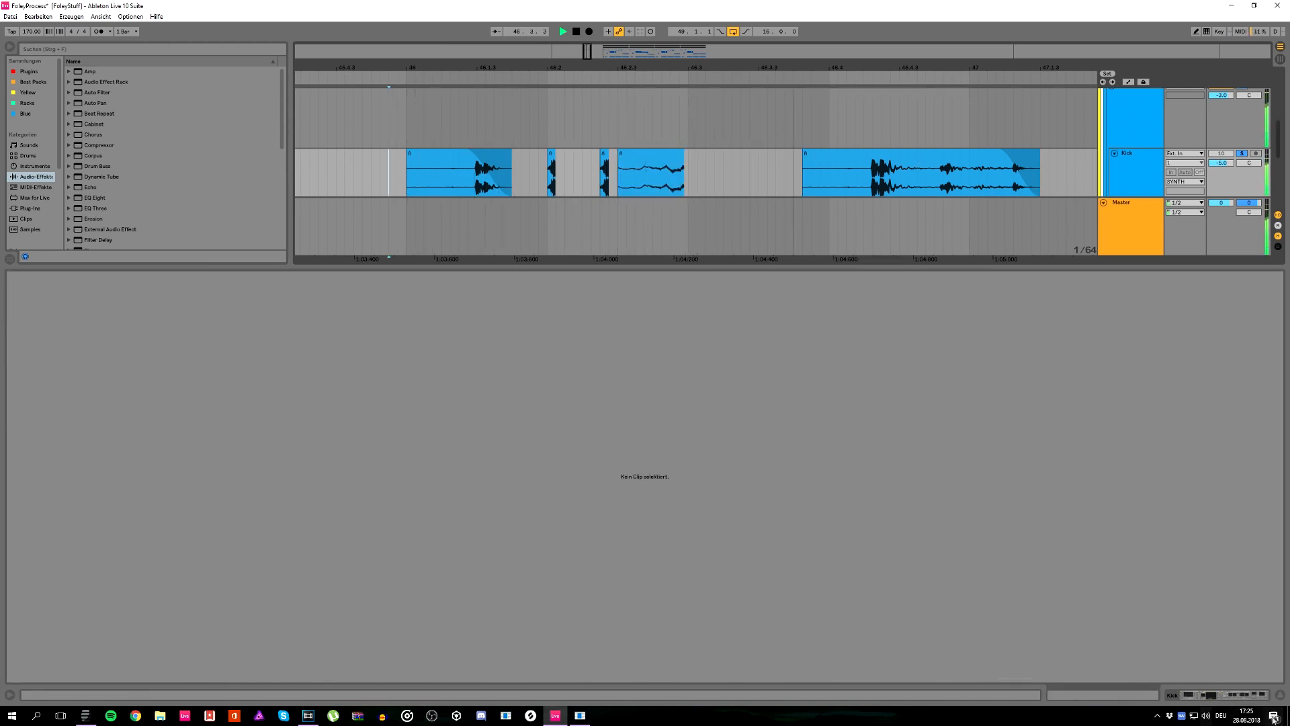
Step: Transpose the long clip at 46.3.4 up by 15 st and play it
left_click(1242, 695)
scroll(666, 282, "down", 3)
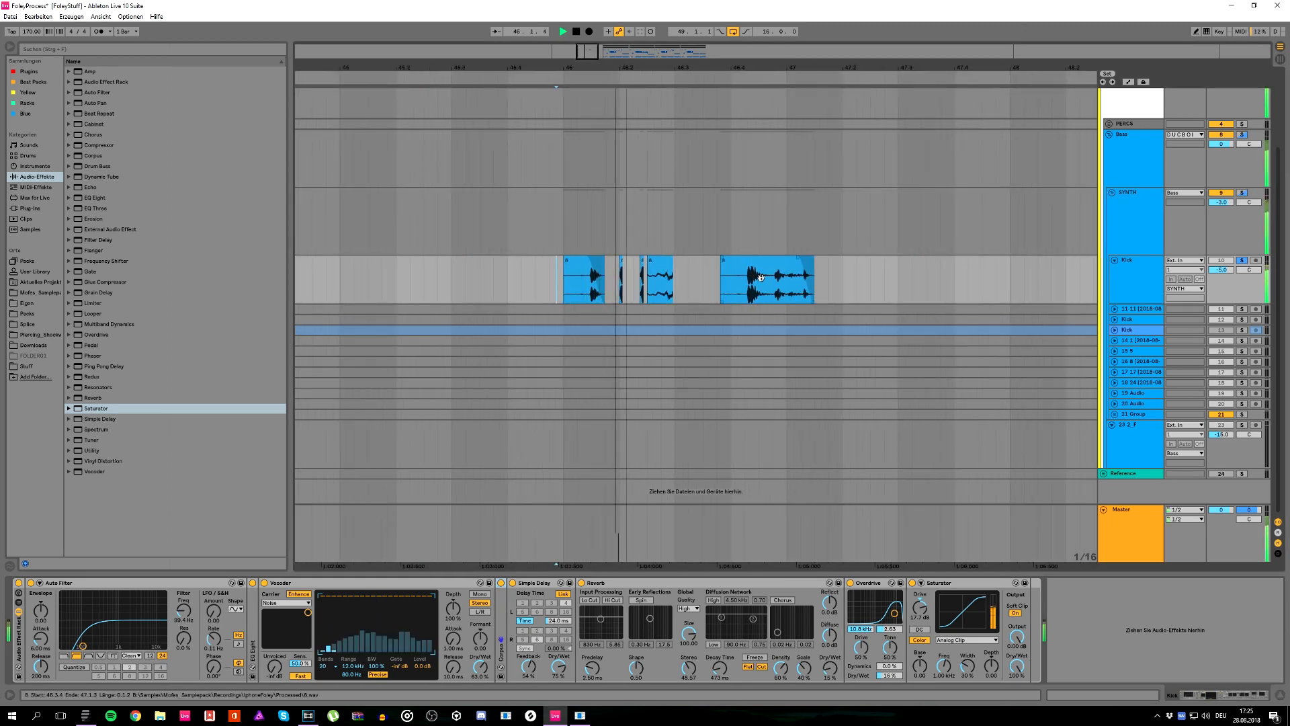
double_click(745, 260)
left_click_drag(64, 338, 63, 303)
key("space")
key("space")
key("space")
key("space")
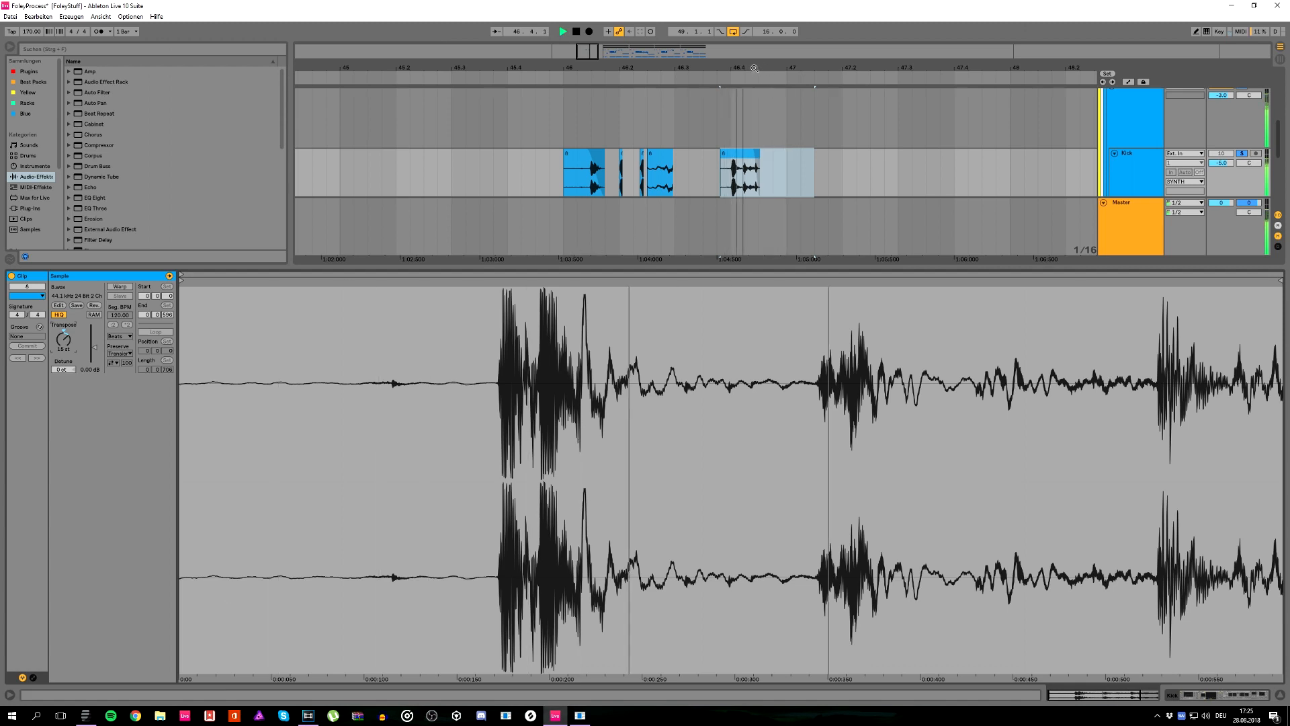
Step: Trim the silence from the pitched-up clip's start so it begins at 46.4.1, and widen the grid to 1/16
left_click_drag(753, 68, 754, 68)
left_click_drag(770, 154, 751, 154)
mouse_move(693, 154)
left_mouse_down()
mouse_move(732, 161)
mouse_move(699, 160)
left_mouse_up()
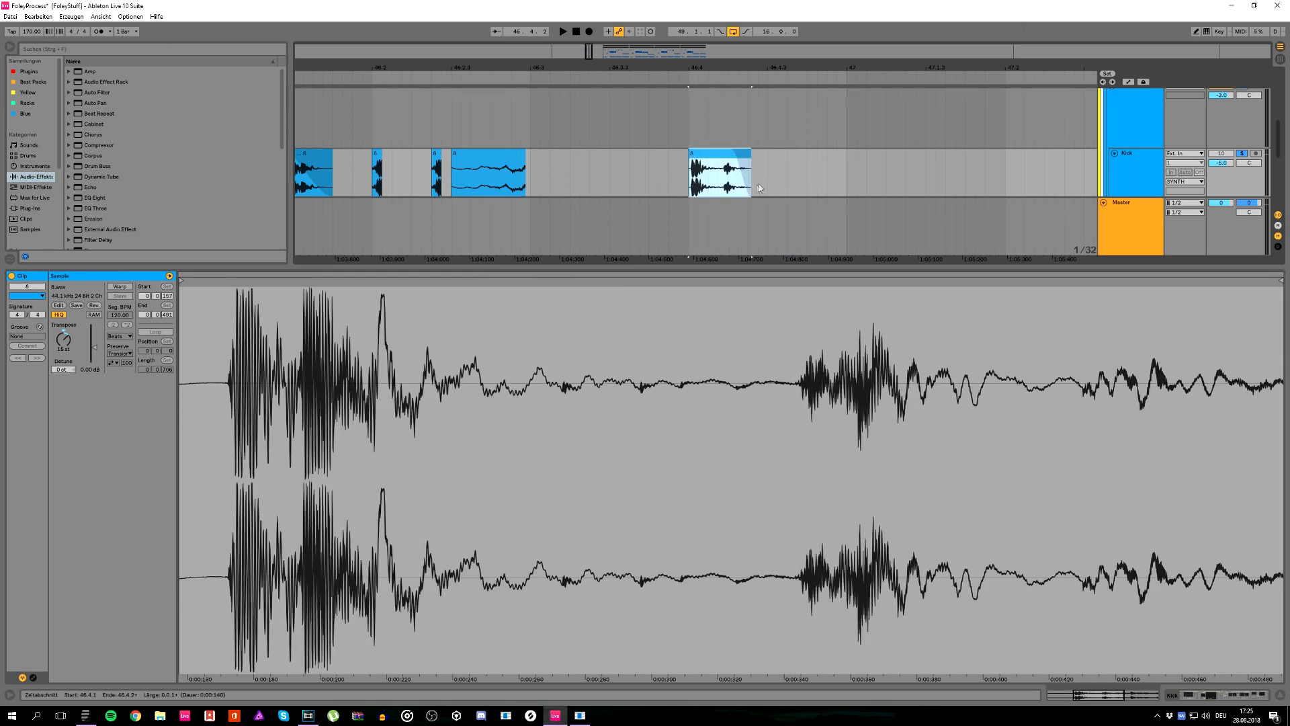
key("ctrl+2")
key("ctrl+2")
Step: Duplicate the clip at 46.4.1 to 46.4.3 and play both from 46.4.1
left_click(767, 181)
left_click(693, 172)
key("ctrl+d")
key("space")
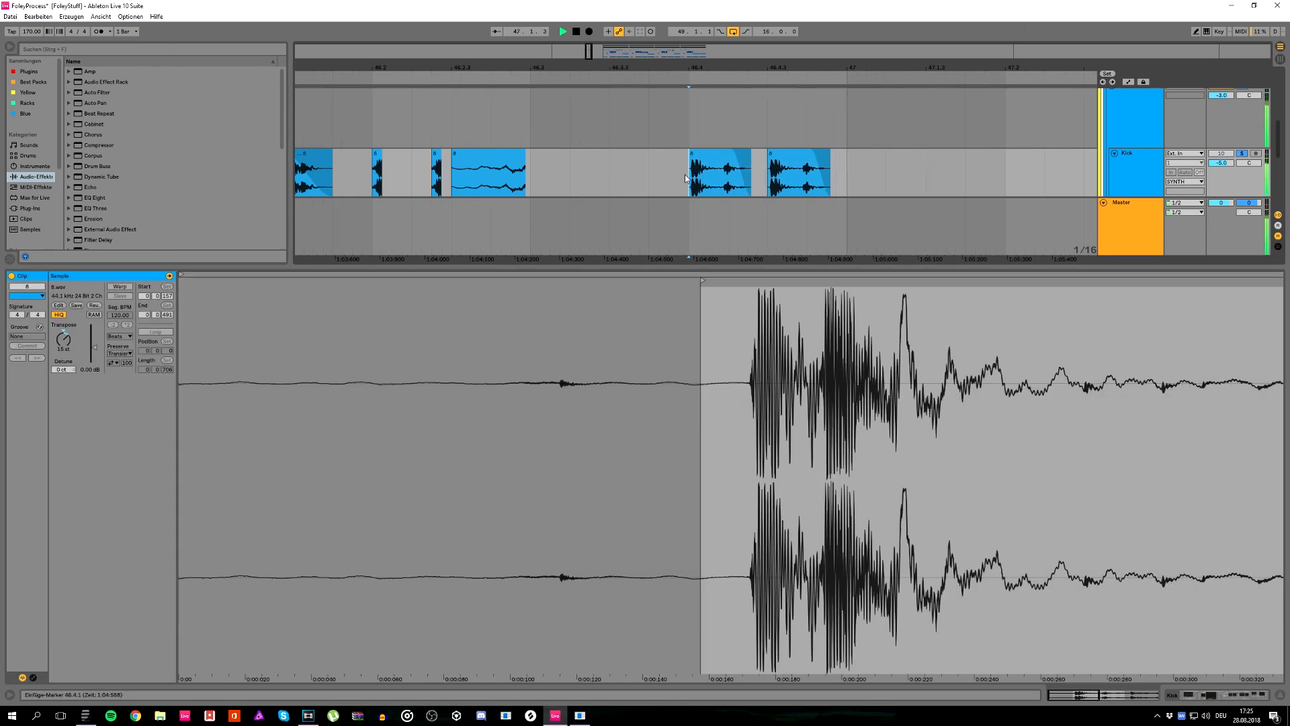
key("space")
Step: Extend the clip at 46.4.1 to end at 46.4.3, delete its duplicate and play the remaining clip
left_click_drag(750, 158, 767, 160)
key("space")
key("space")
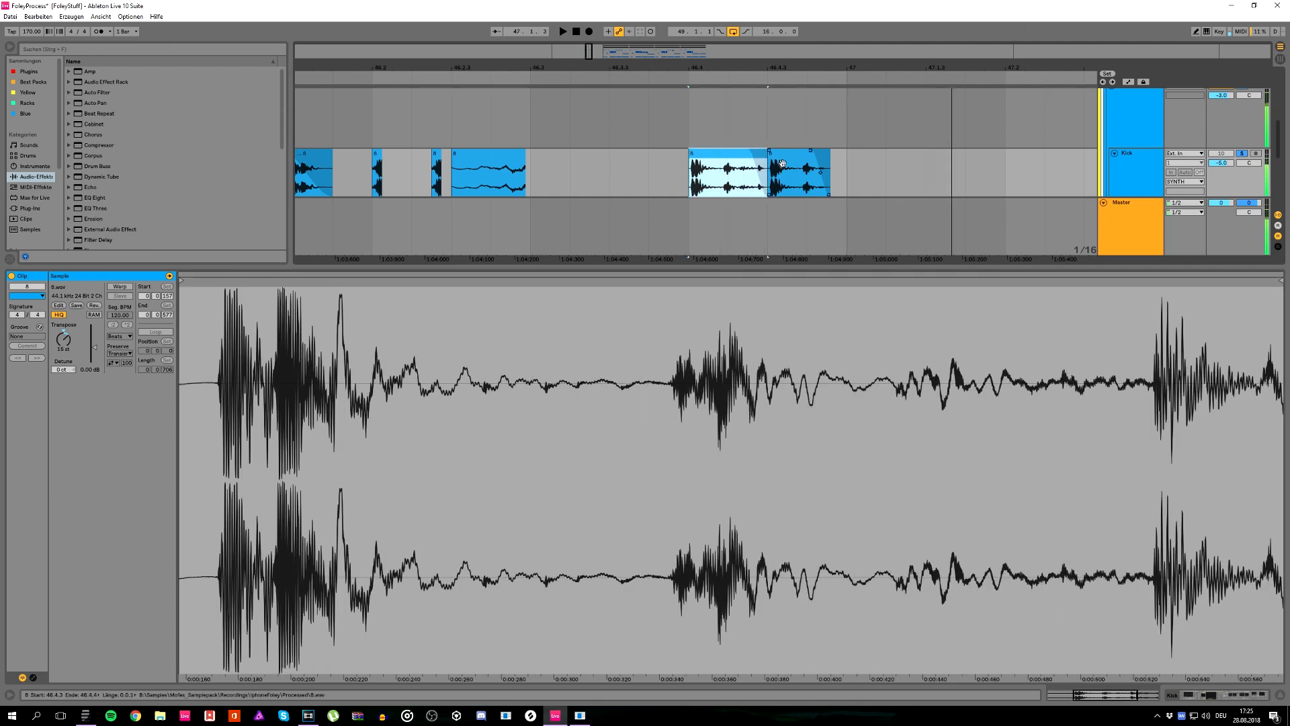
left_click(783, 159)
key("Delete")
left_click(668, 178)
key("space")
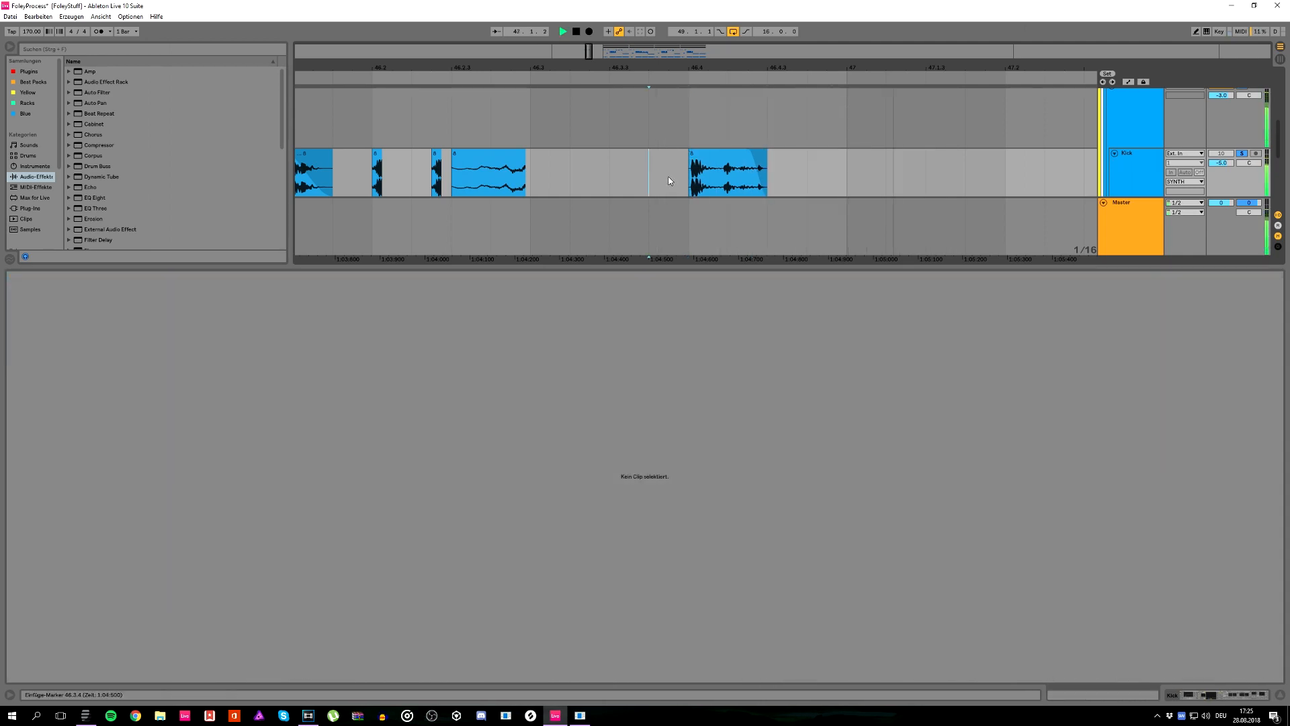
key("space")
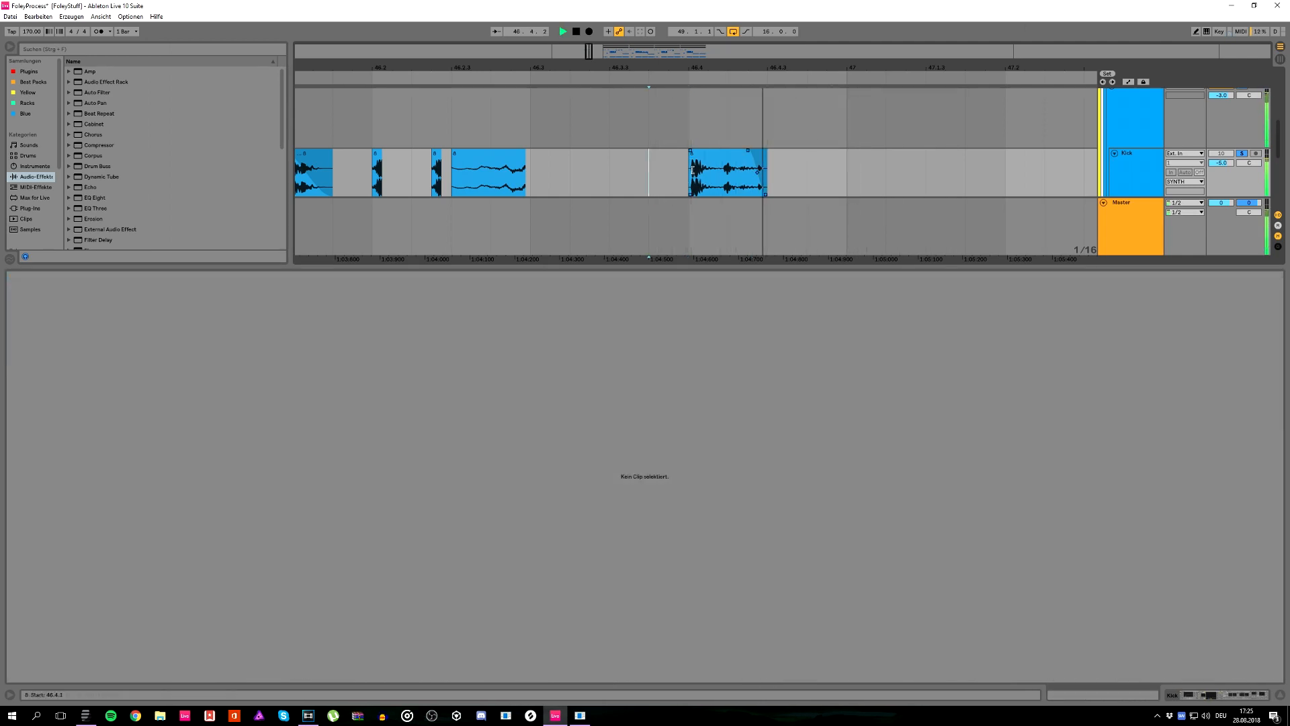
Step: Reverse the sample of the clip at 46.4.1, give it a long curved fade-in and play it
left_click(693, 163)
mouse_move(684, 163)
left_mouse_down()
mouse_move(659, 163)
mouse_move(689, 168)
left_mouse_up()
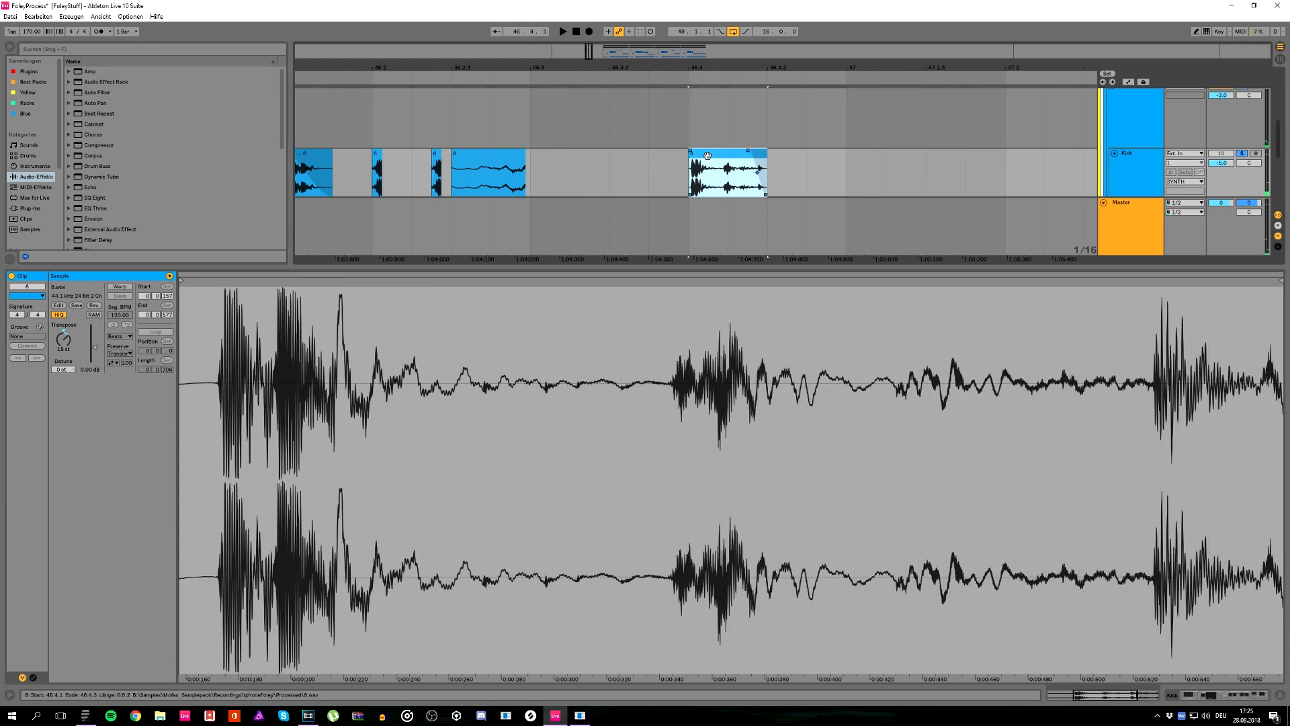
left_click(93, 306)
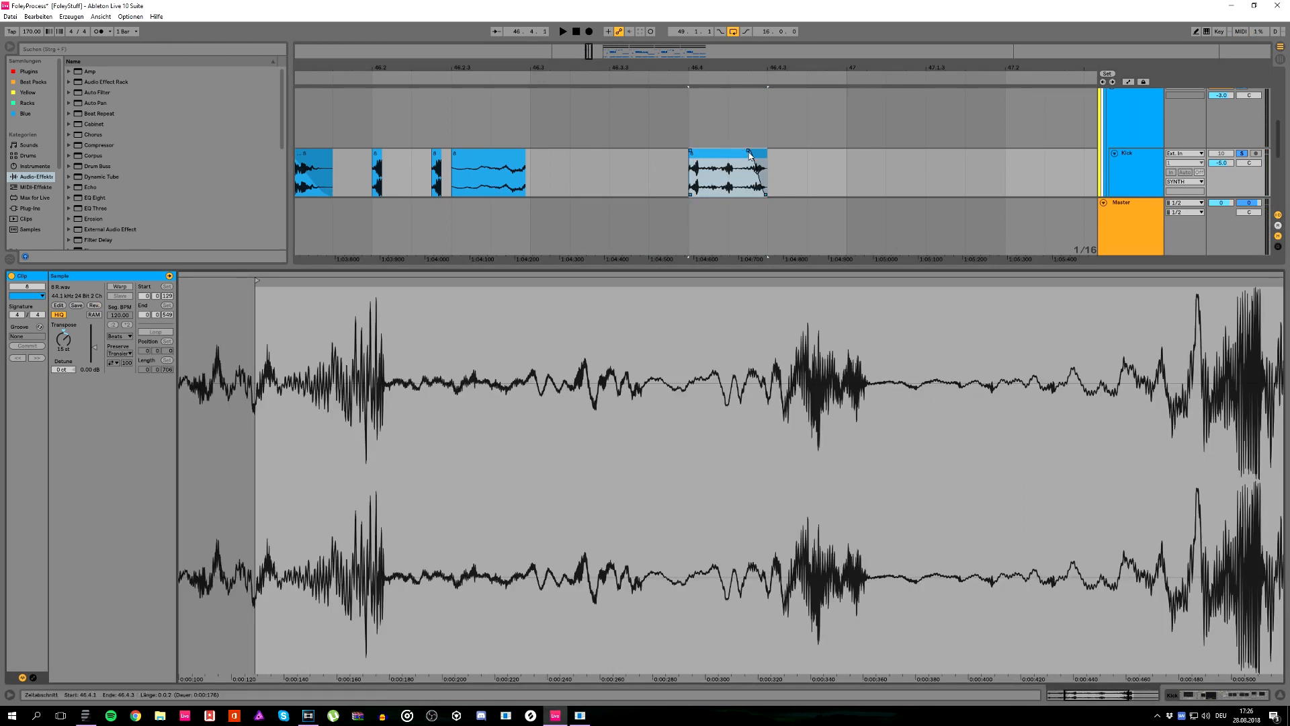
left_click(750, 149)
key("space")
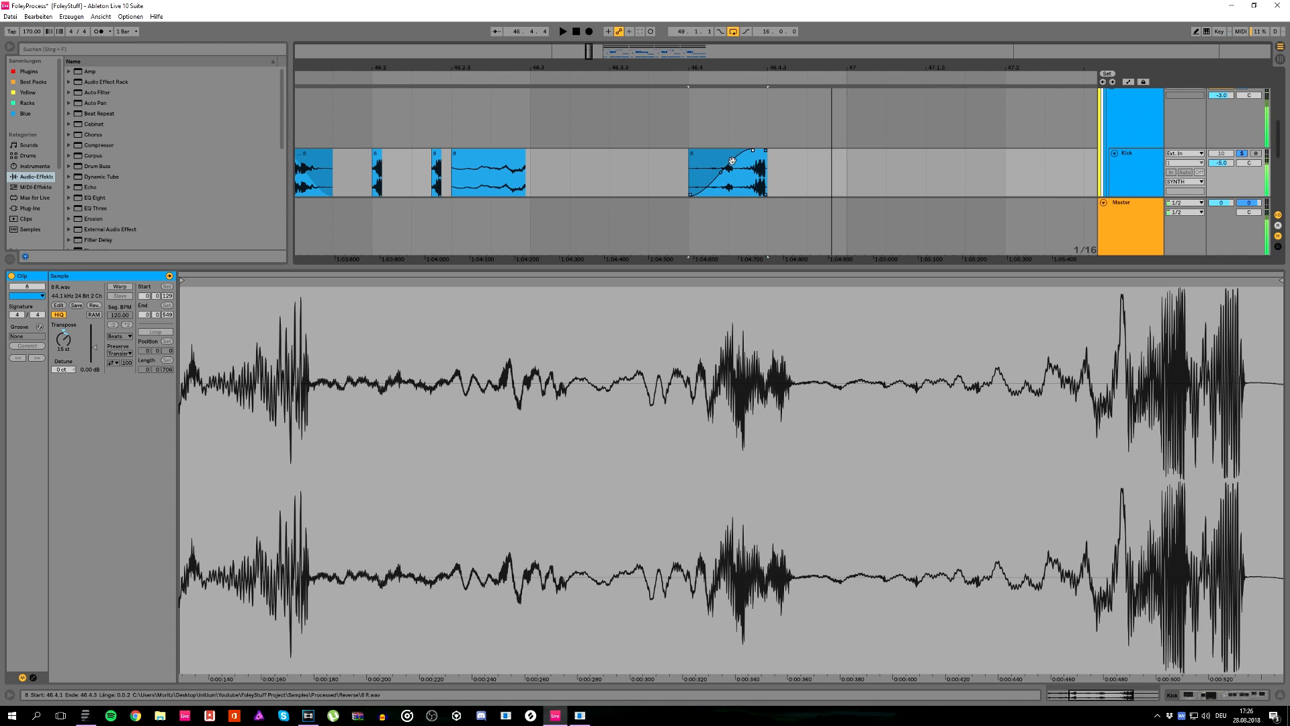
Step: Duplicate the reversed clip at 46.4.1, place the copy at bar 47 and play both
key("ctrl+d")
left_click_drag(764, 166, 872, 162)
left_click(649, 173)
left_click(681, 166)
key("space")
Step: Copy the short slice's sixteenth at 46.2.1 to 46.4.3, duplicate it to 46.4.4 and play the section
left_click(404, 176)
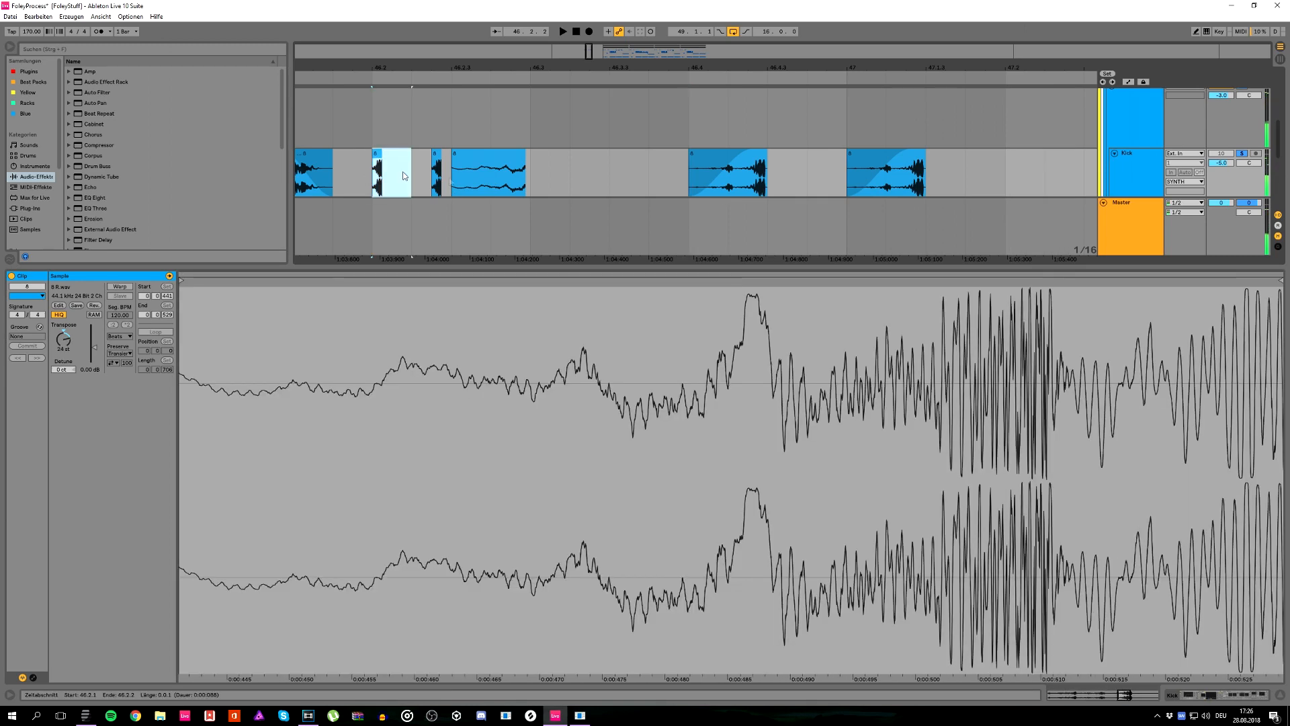
left_click(787, 179)
key("ctrl+v")
key("ctrl+d")
left_click(657, 177)
key("space")
Step: Delete the short slice at 46.4.3, keeping the one at 46.4.4, and play from 46.4.1
key("space")
left_click_drag(802, 176, 772, 179)
key("Delete")
left_click(698, 178)
key("space")
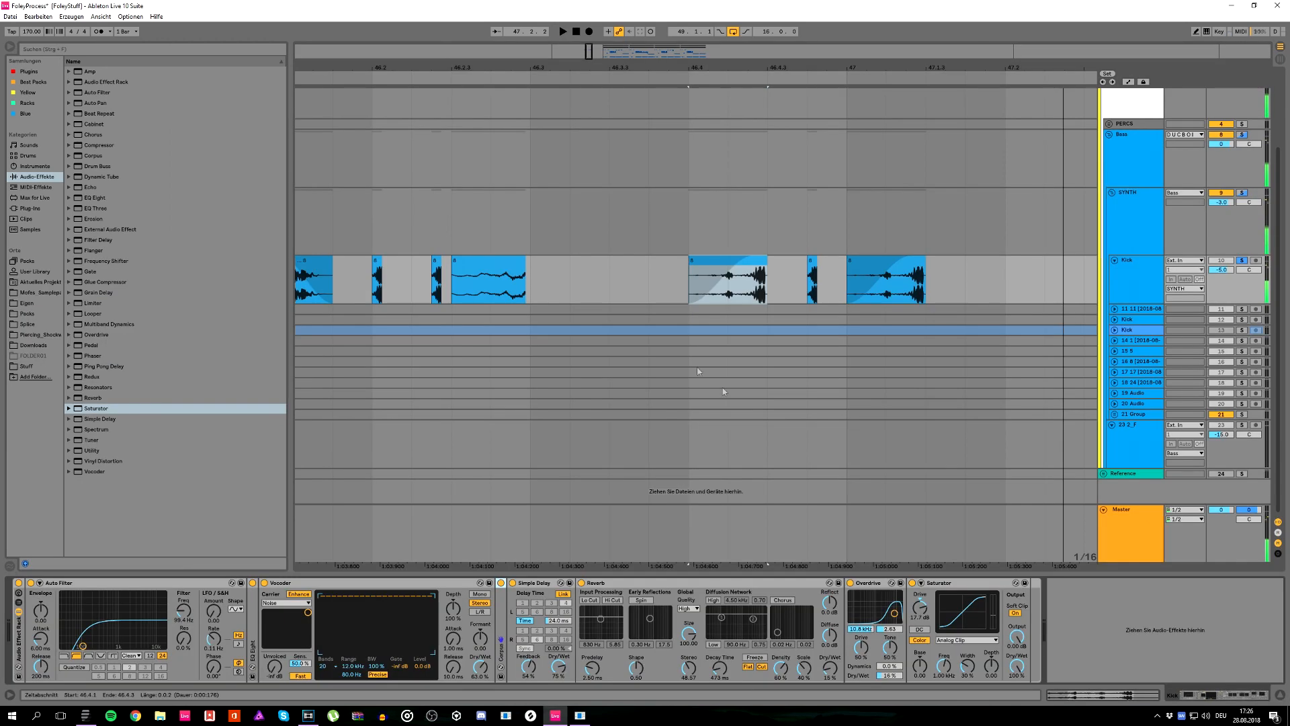
Step: Play the complete foley pattern from bar 46
left_click_drag(543, 67, 543, 27)
left_click(470, 280)
key("space")
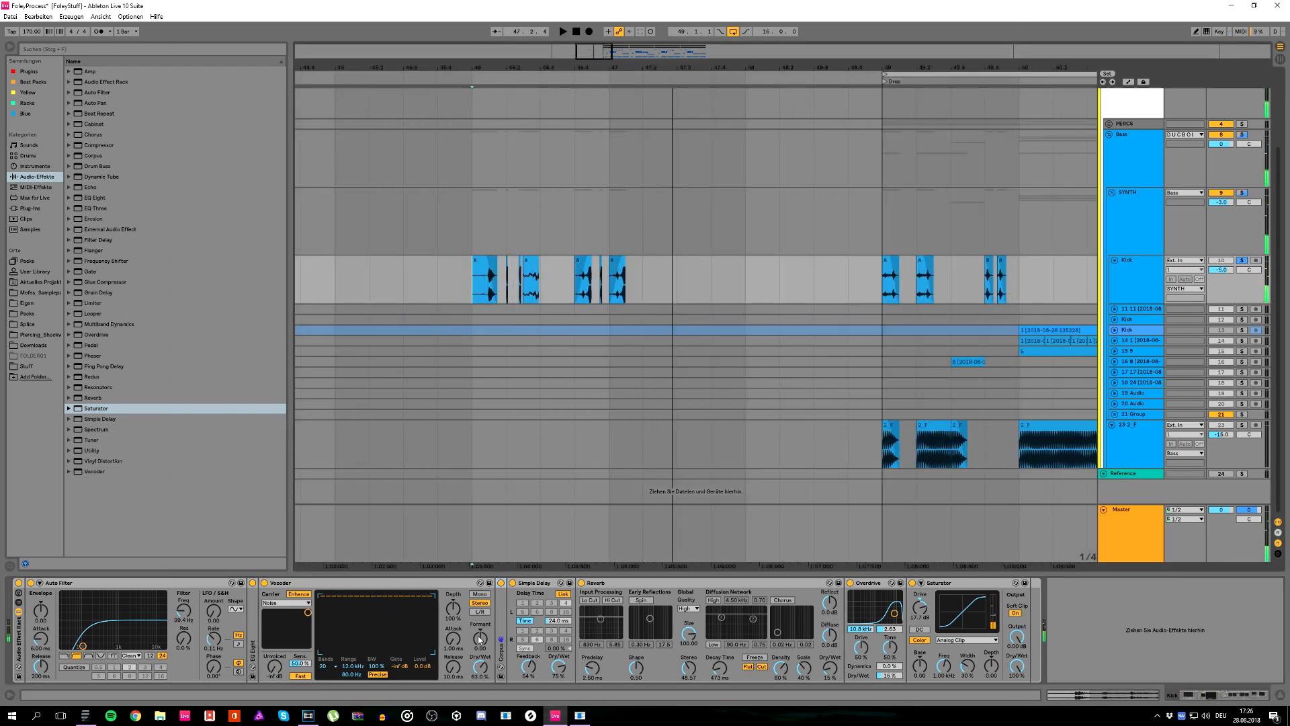
key("space")
Step: Try a strongly lowered Formant value in the Vocoder while playing the pattern
key("space")
key("space")
left_click_drag(480, 639, 480, 702)
key("space")
key("space")
key("space")
key("space")
key("space")
key("space")
key("space")
key("space")
key("space")
key("space")
key("space")
key("space")
key("space")
key("space")
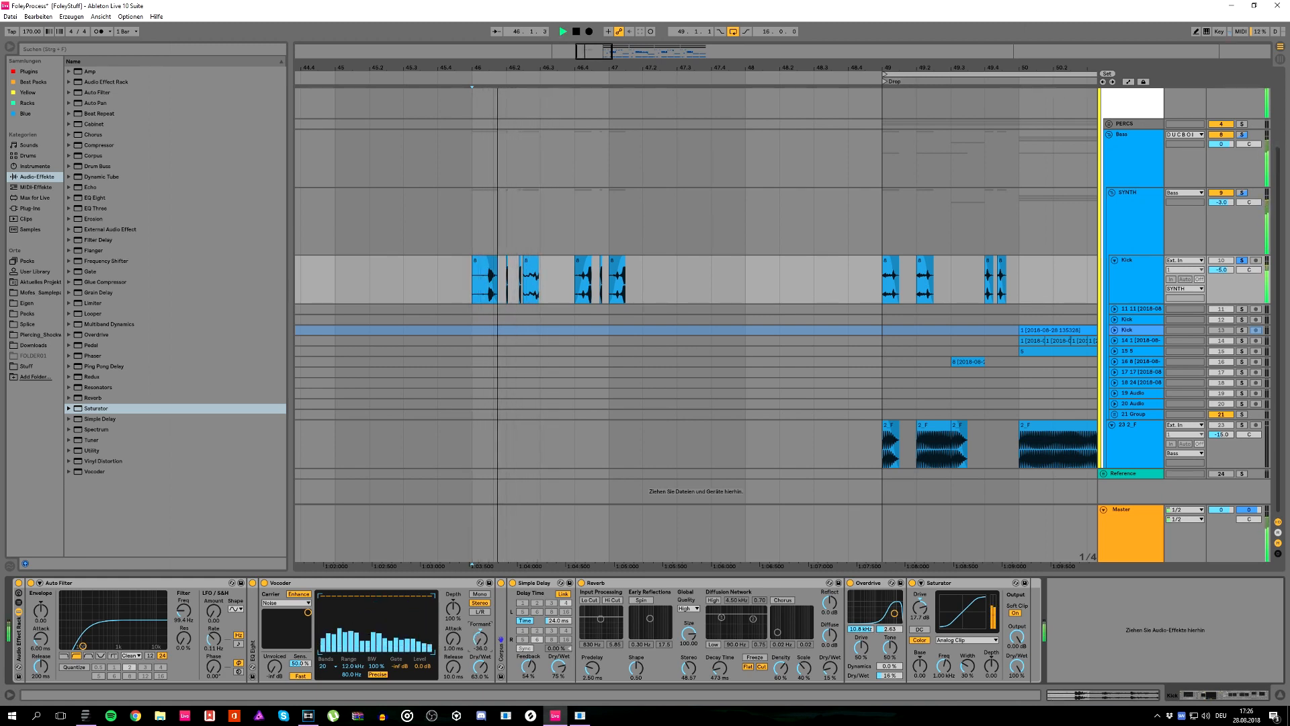
Step: Play the pattern with the lowered Vocoder formant from bar 46 and again from 46.4
key("space")
key("space")
key("space")
key("space")
key("space")
key("space")
key("space")
key("space")
key("space")
left_click(566, 282)
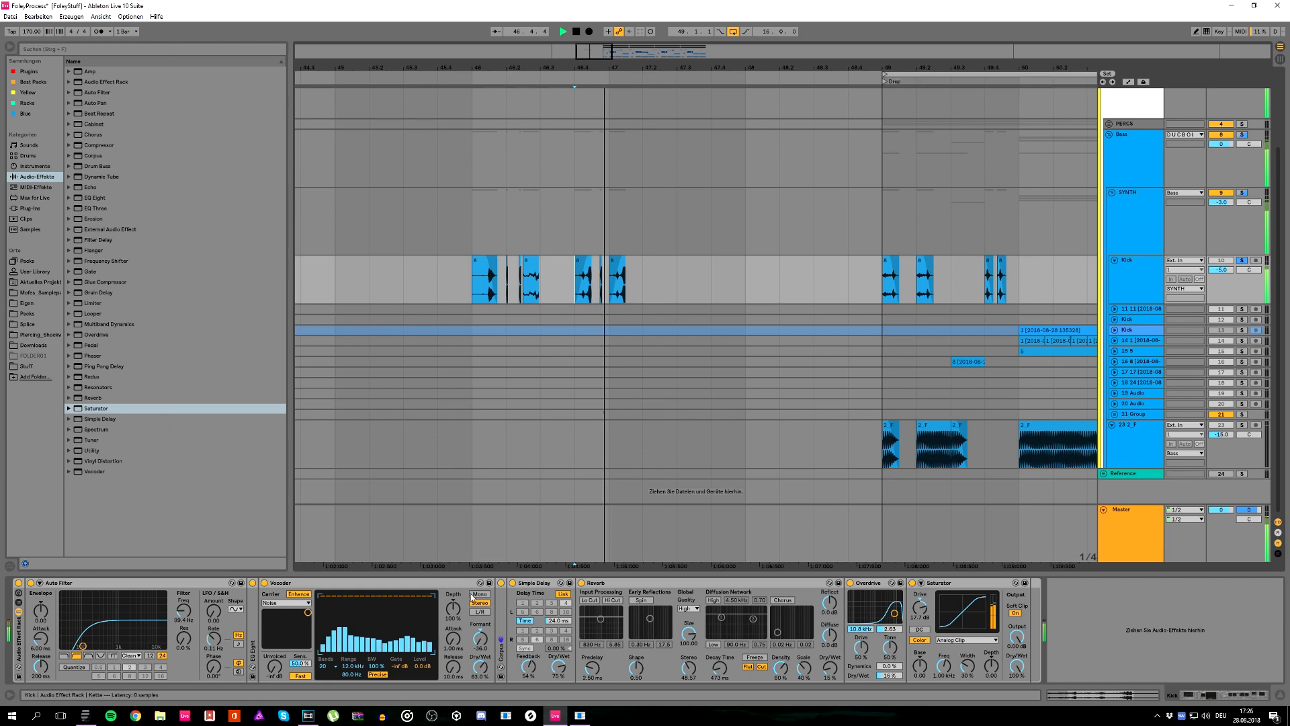
key("space")
Step: Reset the Vocoder's Formant to its default and play the pattern from 46.4
key("space")
key("space")
key("space")
double_click(480, 638)
Step: Try a shorter delay time in the Simple Delay while repeatedly playing and stopping the foley pattern
key("space")
key("space")
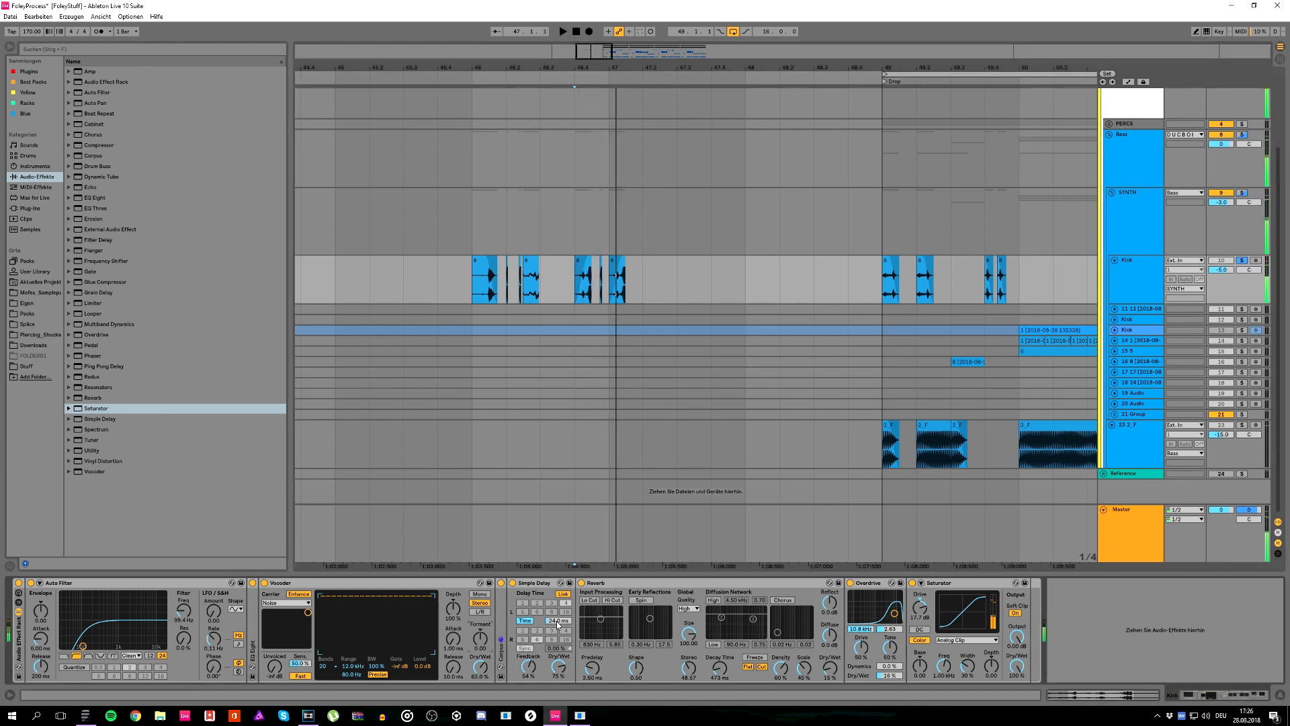
Step: Undo the last delay time change and play the foley pattern from bar 46
key("space")
left_click_drag(557, 623, 480, 693)
key("space")
key("space")
key("space")
key("space")
key("space")
key("space")
key("space")
key("space")
key("space")
key("space")
key("space")
key("space")
key("space")
key("space")
key("space")
key("ctrl+z")
key("space")
key("space")
key("space")
left_click(465, 301)
key("space")
key("space")
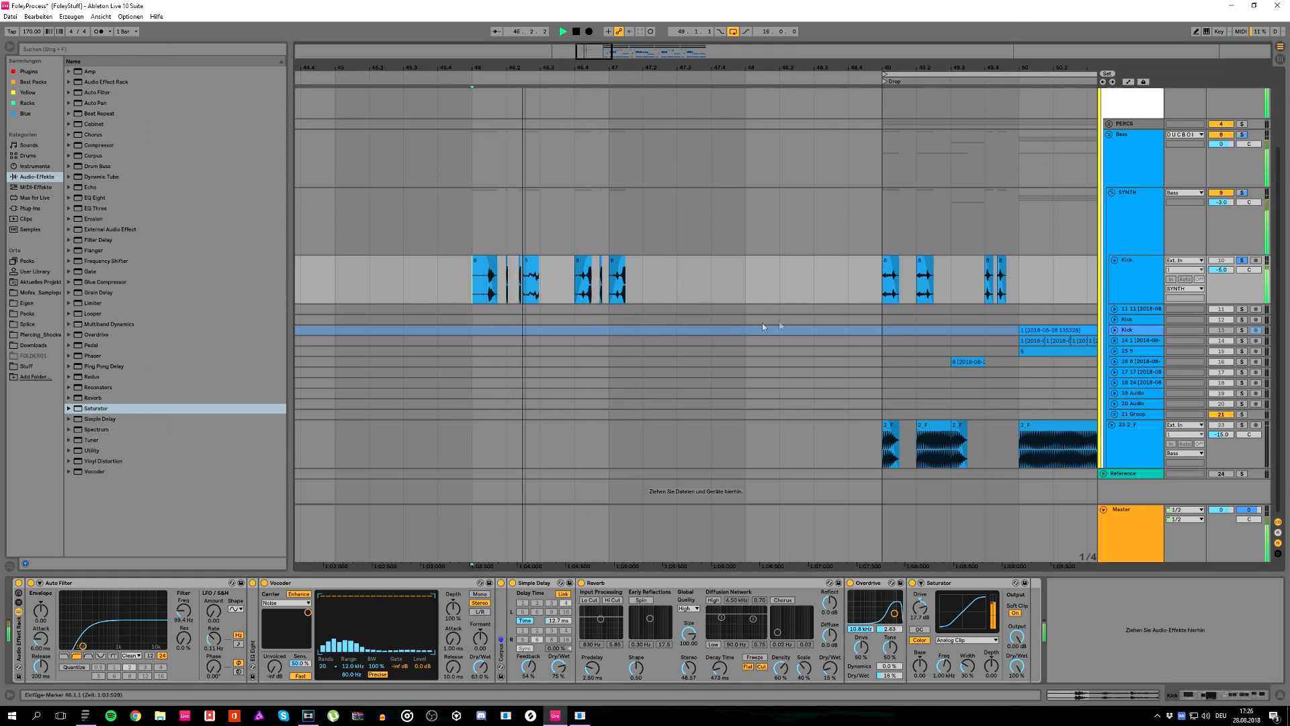
Step: Turn off solo on the foley Kick track and play the full arrangement from the Drop at bar 49
key("space")
left_click(1231, 263)
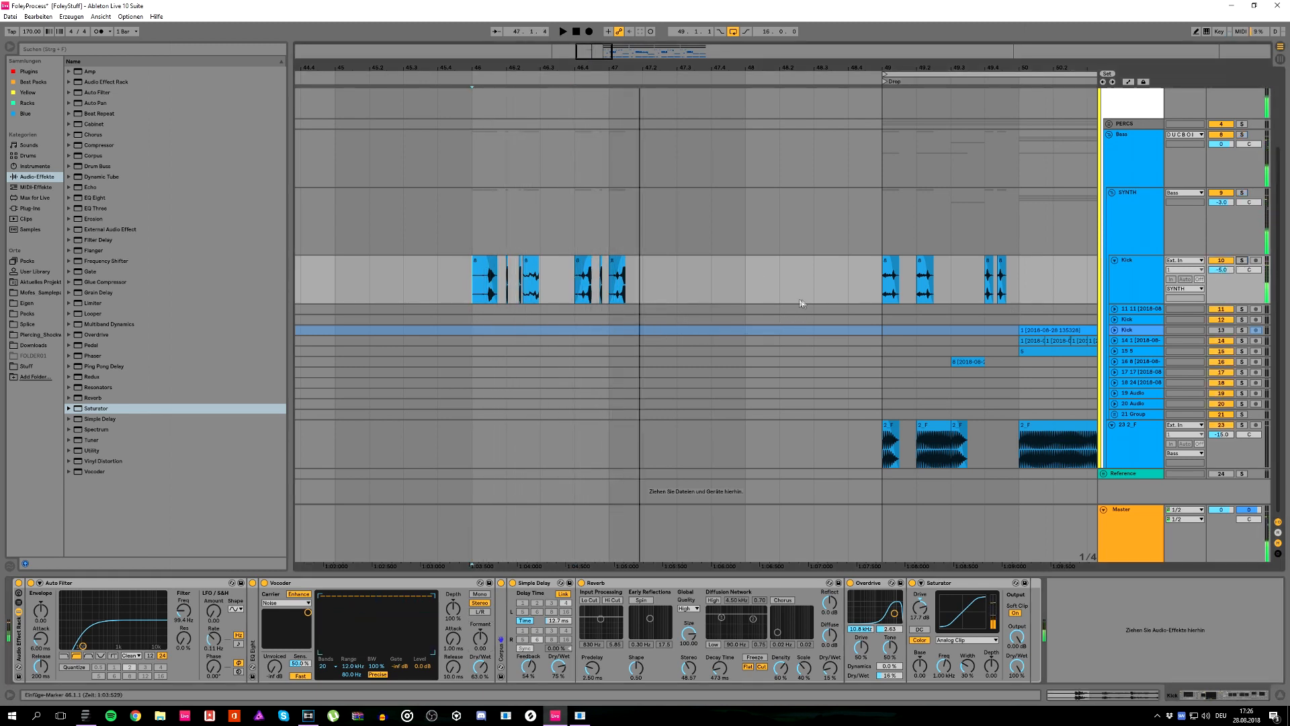
left_click(882, 127)
key("space")
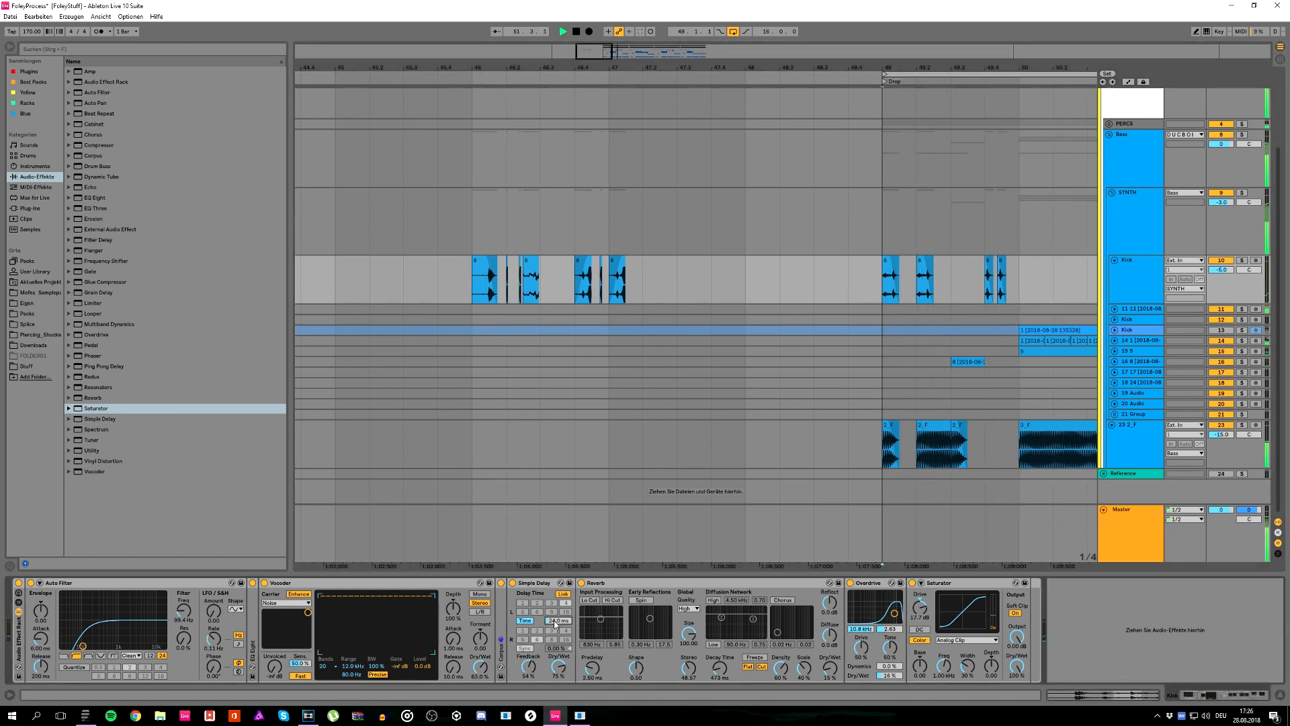
key("space")
key("space")
left_click_drag(664, 68, 748, 68)
key("space")
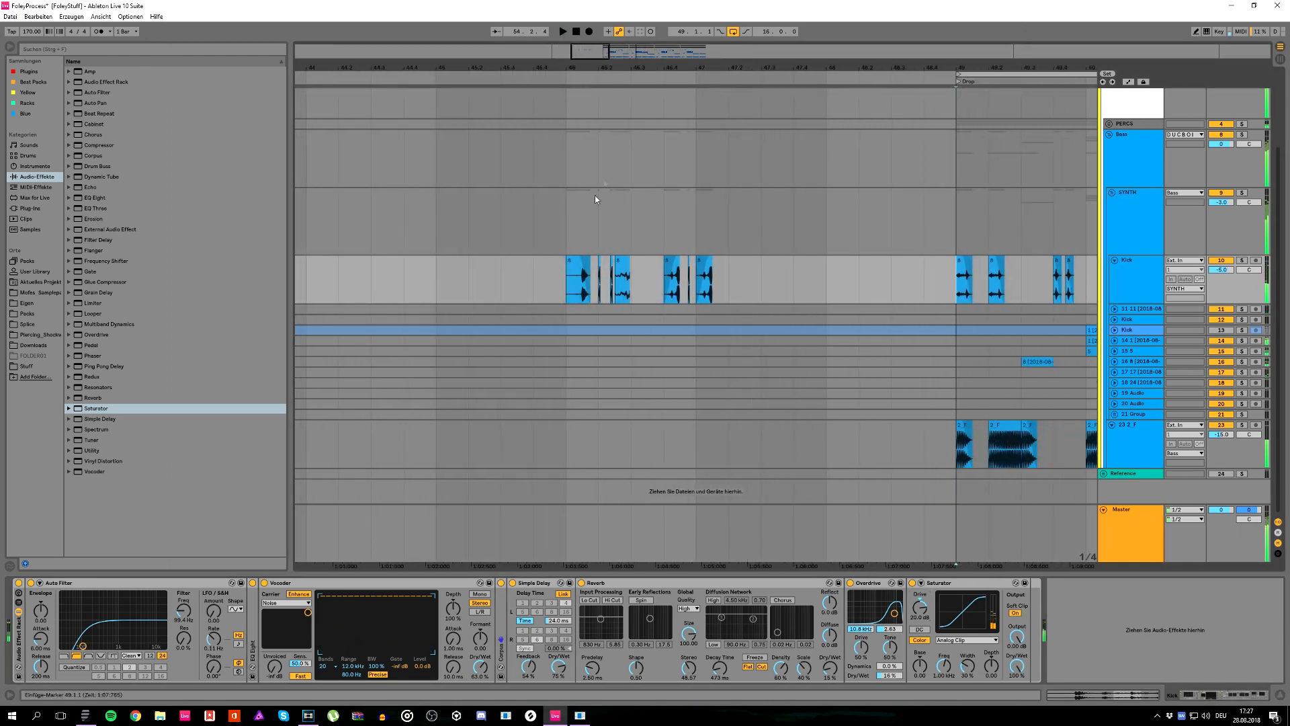
Step: Copy the foley slice at 46.4 to bar 45, lengthen the copy and open its sample settings
left_click(669, 266)
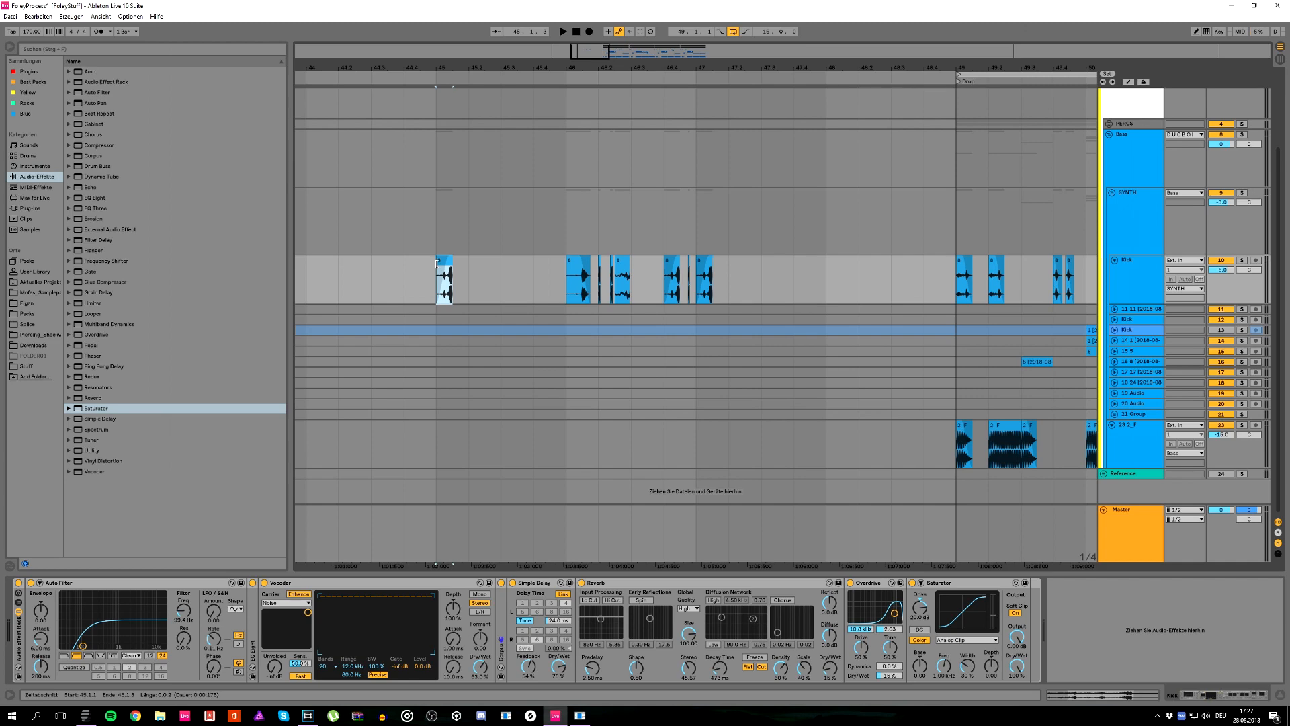
left_click_drag(436, 262, 489, 268)
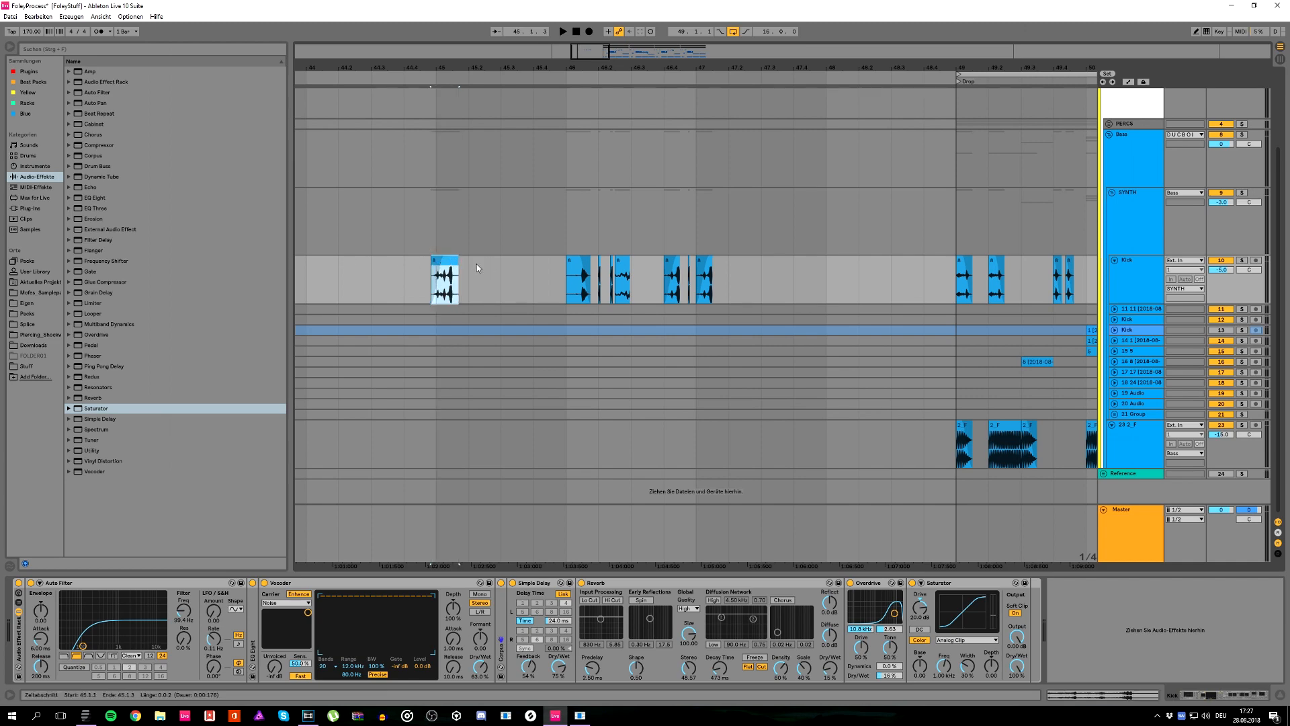
double_click(446, 261)
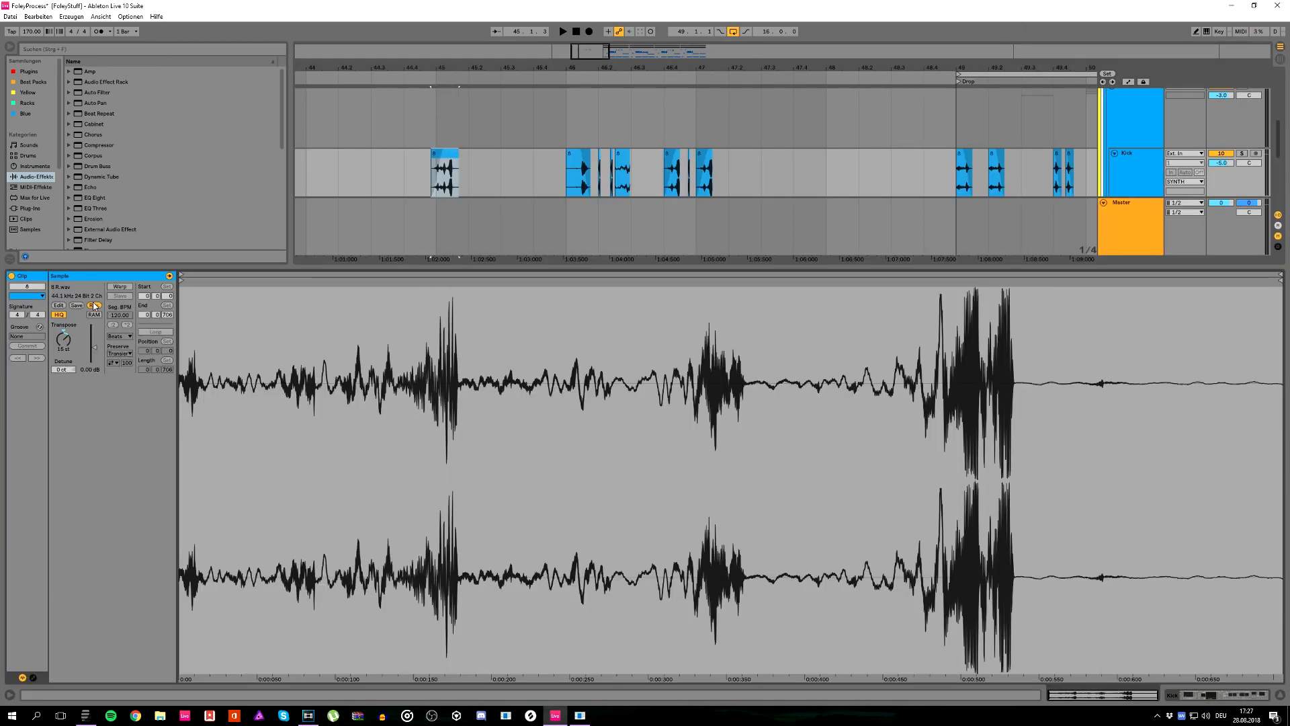
Step: Turn off Reverse for the copied slice, reset its transposition to 0 st and play it
left_click(93, 306)
key("Return")
key("space")
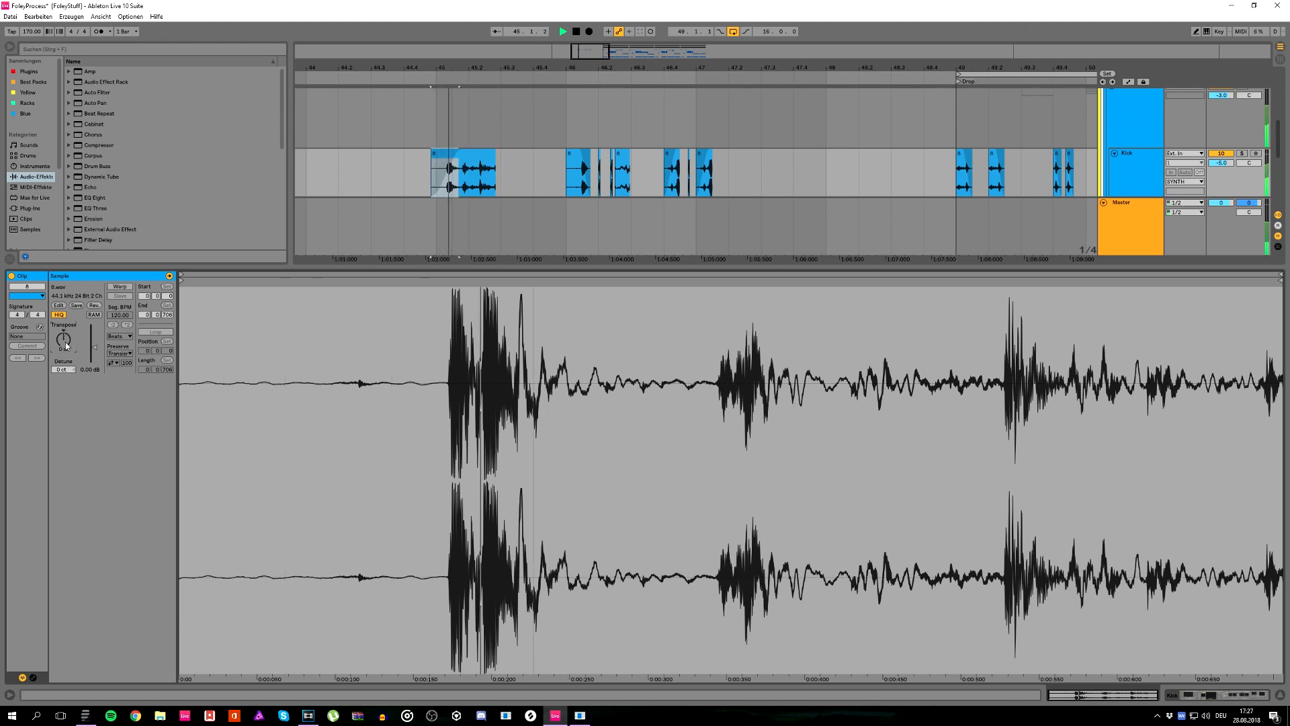
key("space")
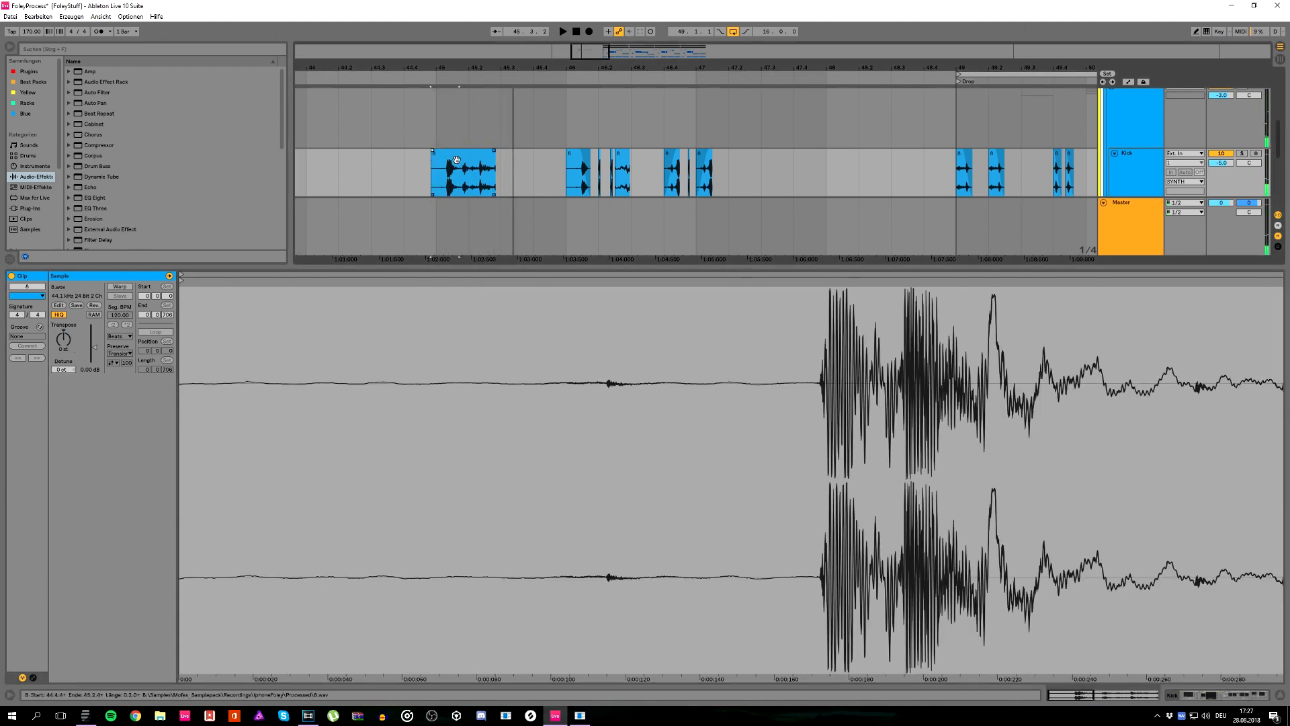
Step: Enable Warp for the copied slice and lower its transient envelope to 0 in Beats mode while playing it
left_click(461, 154)
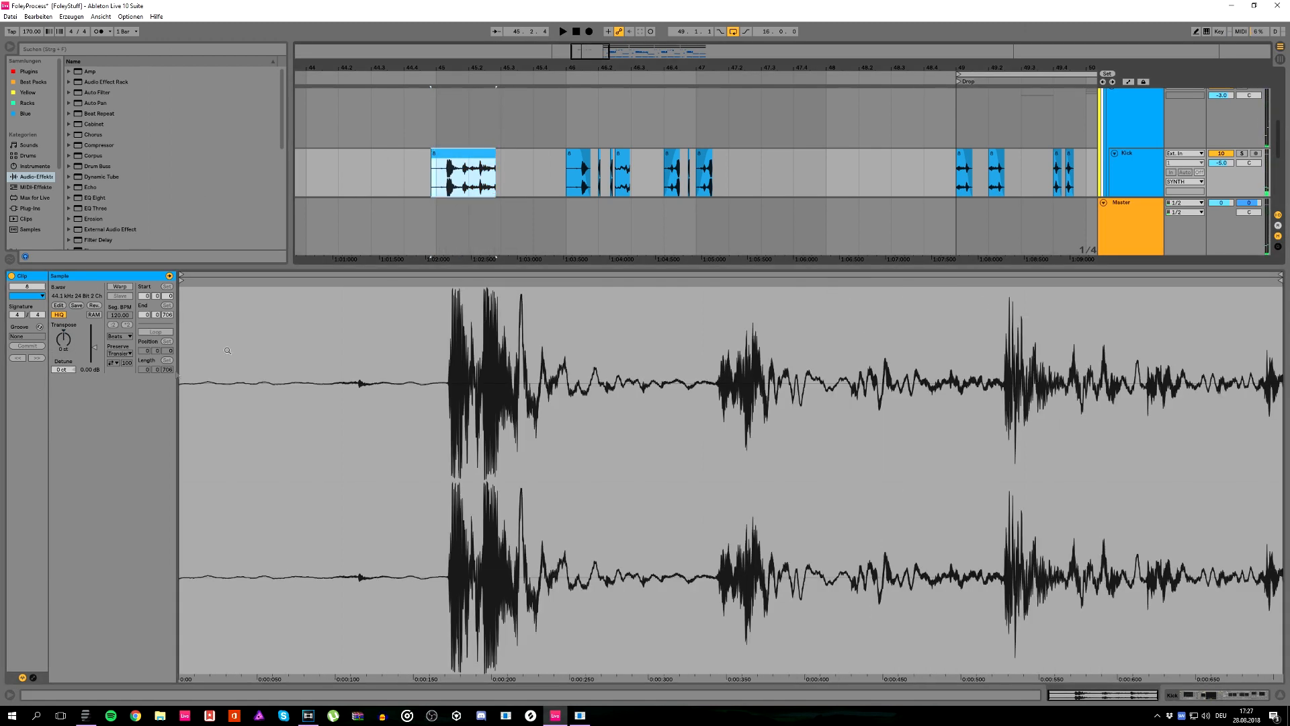
left_click(120, 287)
key("space")
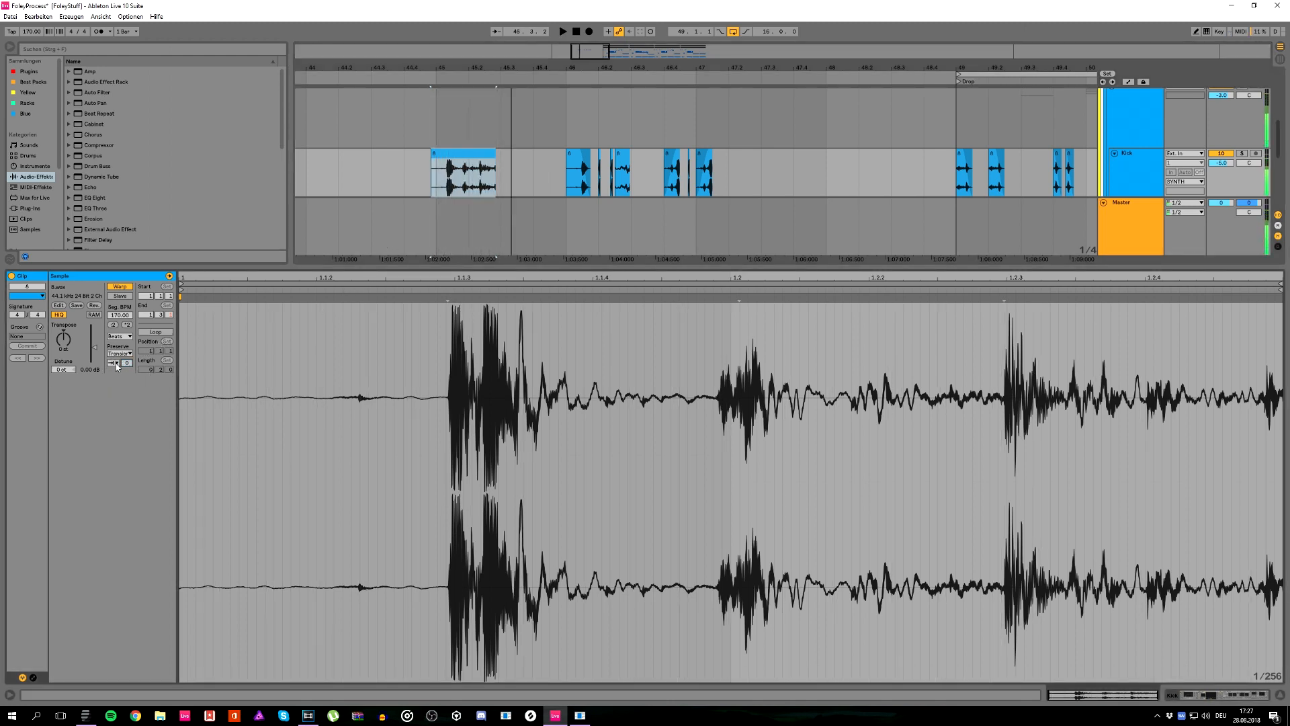
key("space")
key("space")
left_click_drag(127, 363, 127, 430)
Step: Start the slice at 44.4, transpose it to -17 st and play it several times
key("space")
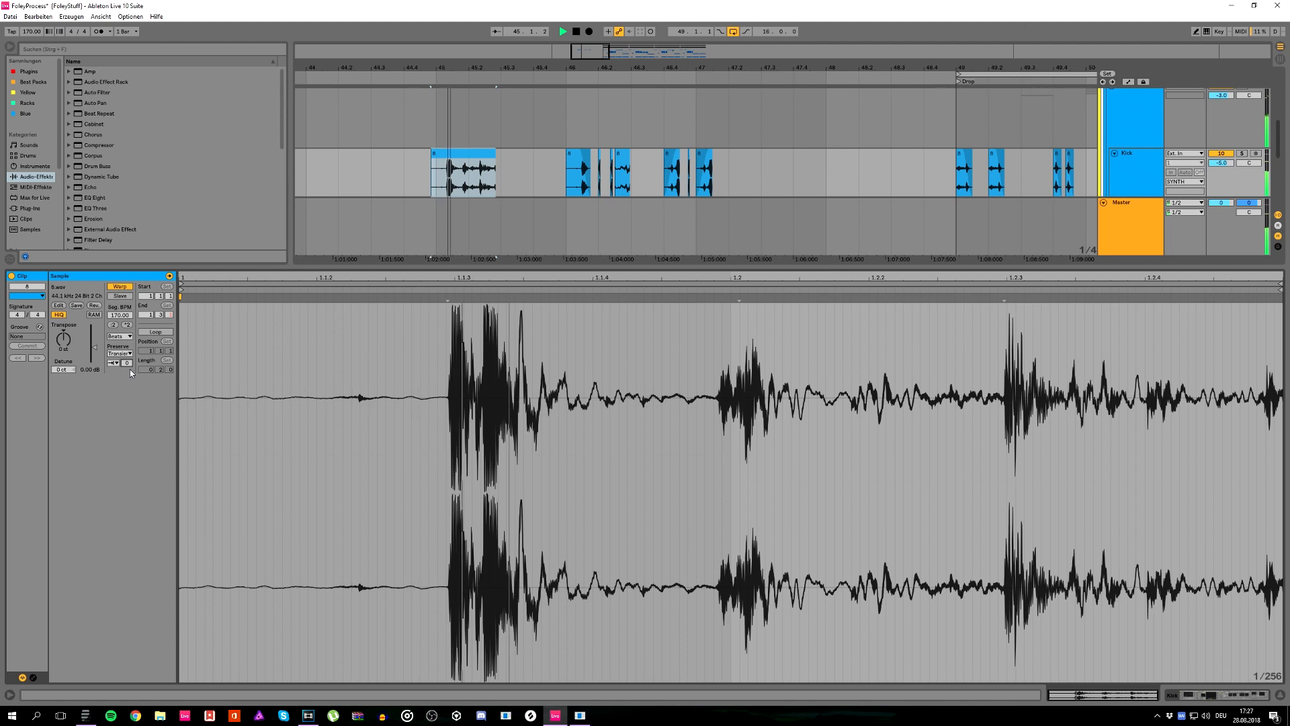
key("space")
left_click_drag(431, 154, 430, 163)
key("space")
mouse_move(64, 340)
left_mouse_down()
mouse_move(63, 322)
mouse_move(64, 349)
left_mouse_up()
key("space")
key("space")
key("space")
key("space")
key("space")
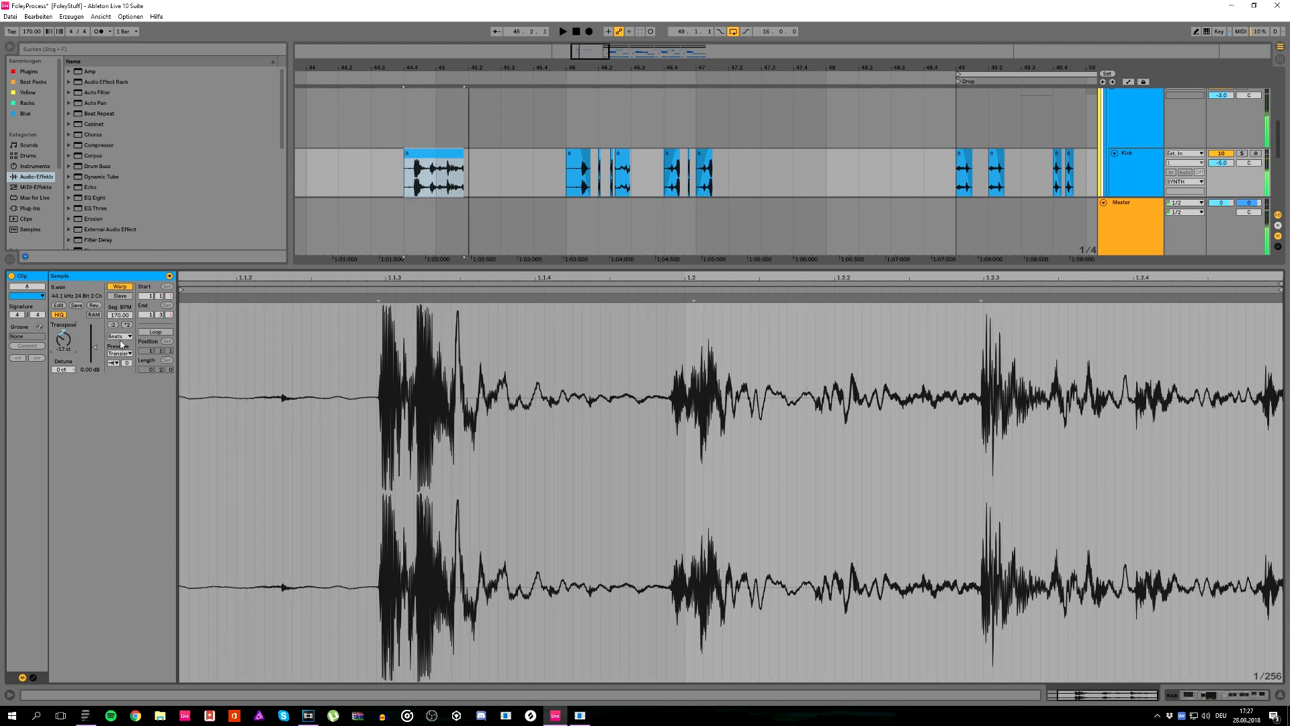
Step: Switch the slice's warp mode to Texture, stretch its end to about 45.3.4 and play it
left_click(120, 336)
left_click(118, 362)
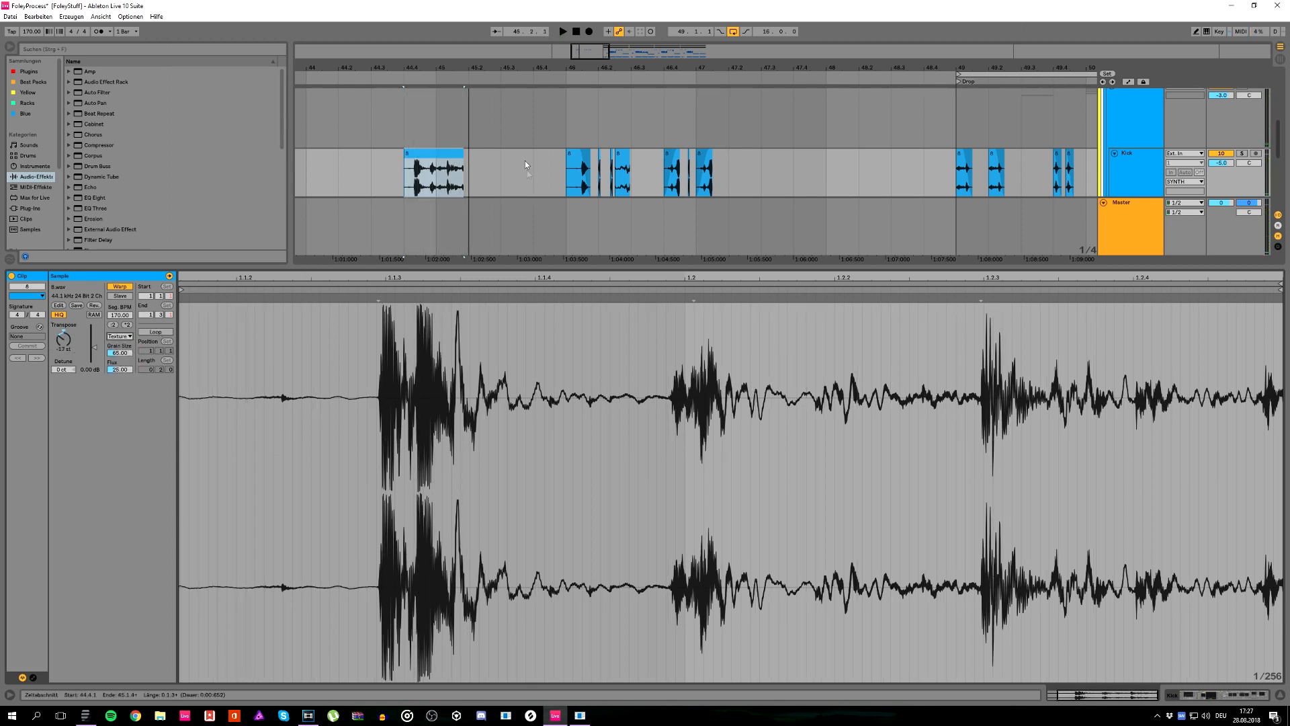
left_click_drag(462, 158, 528, 158)
key("space")
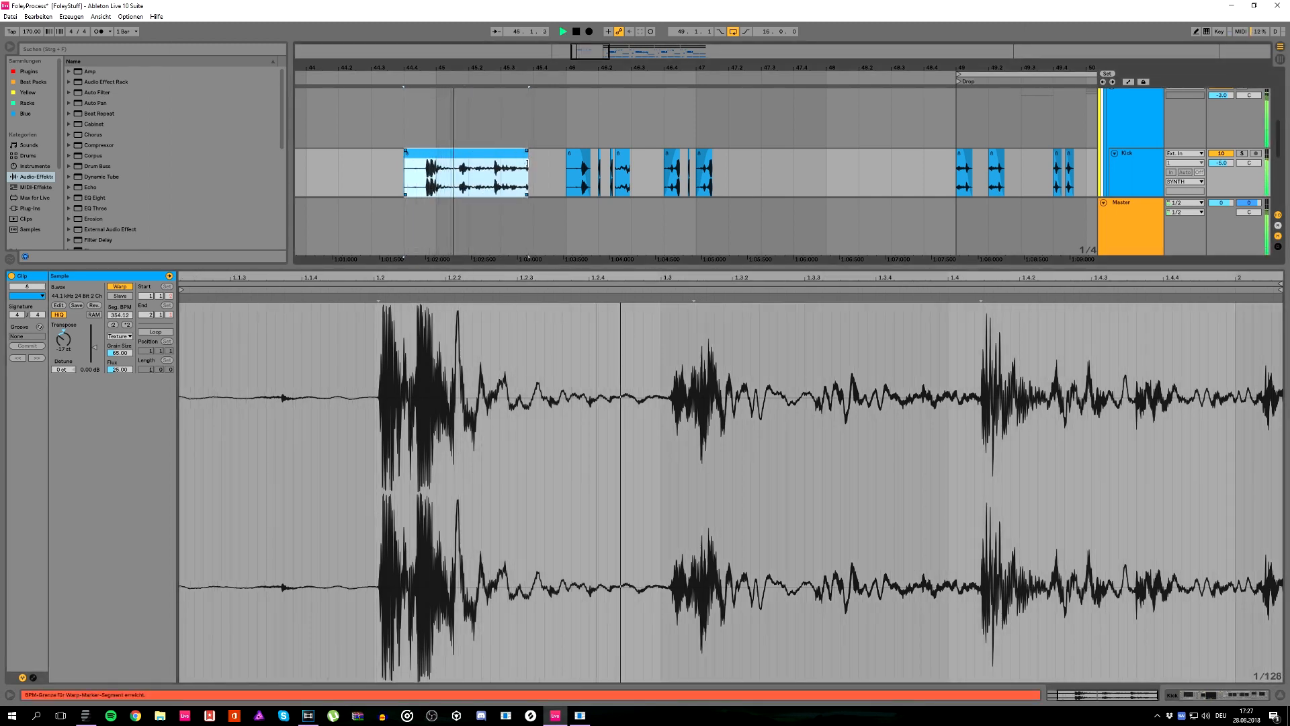
key("space")
key("space")
Step: Raise the stretched slice's transposition and play it again
left_click_drag(63, 340, 63, 320)
key("space")
key("space")
key("space")
Step: Try to trim the stretched slice's beginning to 45.1.1 and shift the remaining clip
left_click(443, 159)
left_click_drag(442, 160, 472, 162)
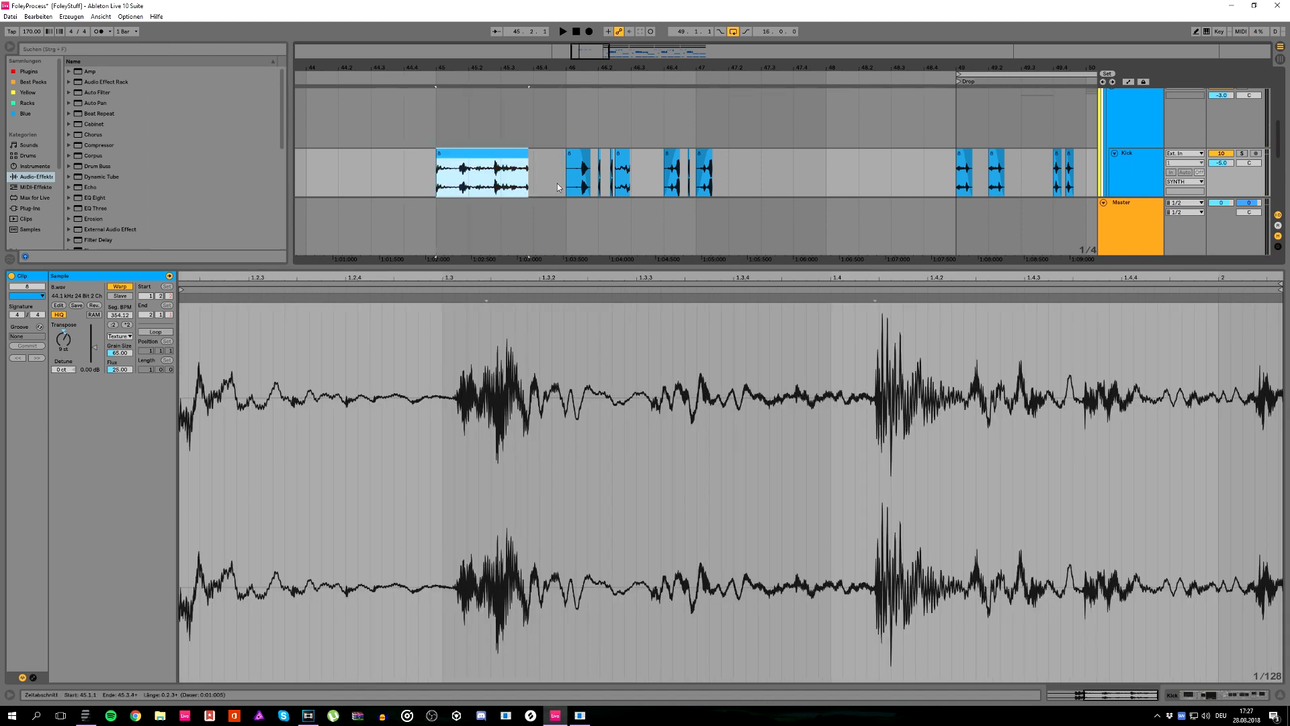
left_click(530, 180)
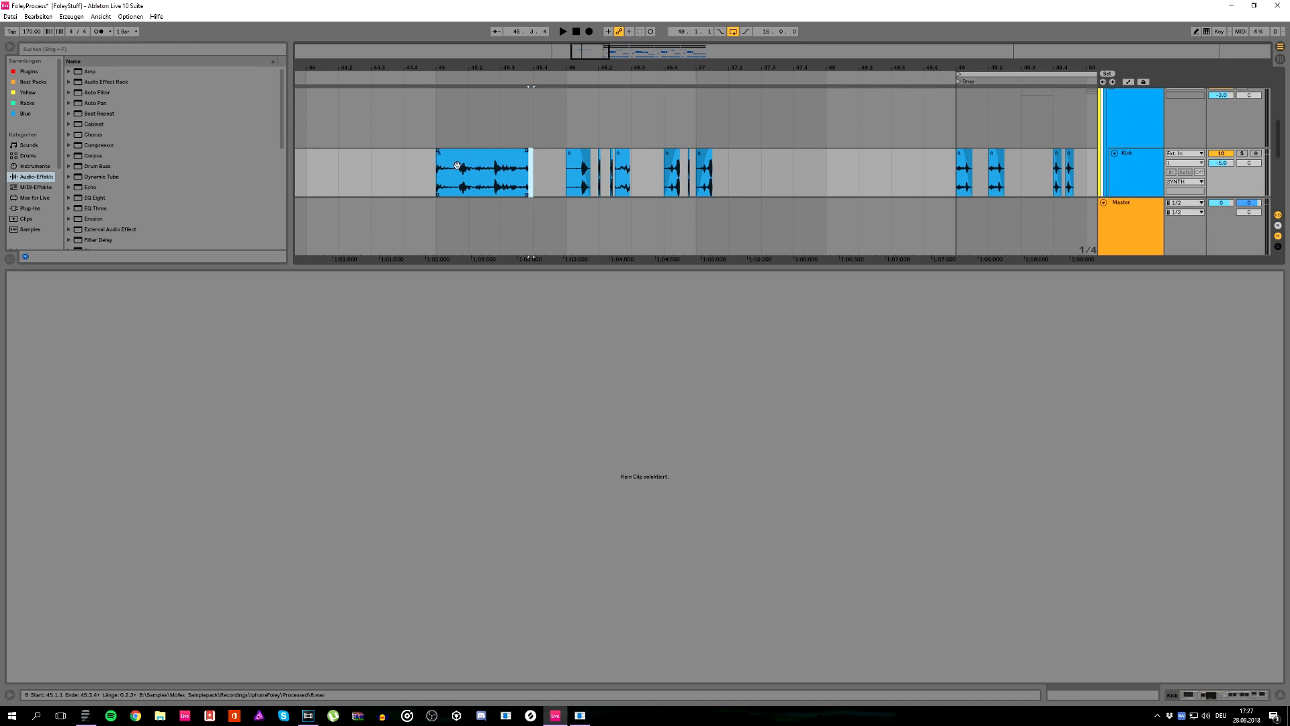
left_click_drag(457, 166, 489, 166)
key("ctrl+z")
Step: Start the sample at its first transient, place the clip at bar 45 and duplicate its first beat to fill the bar
right_click(379, 302)
left_click(393, 485)
mouse_move(469, 190)
left_mouse_down()
mouse_move(439, 178)
mouse_move(555, 167)
mouse_move(517, 183)
mouse_move(447, 177)
left_mouse_up()
key("ctrl+d")
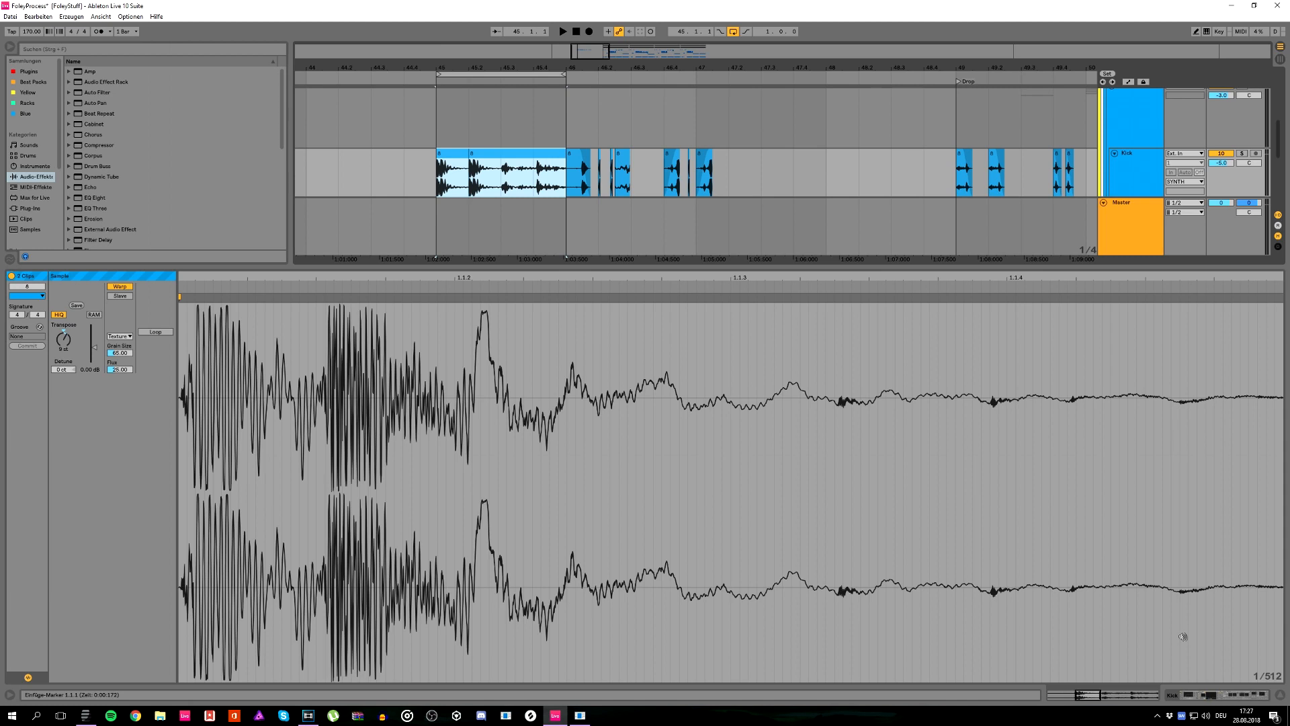
Step: Search the audio effects for "auto" and add Auto Pan to the end of the Kick track's effect chain
left_click(1200, 699)
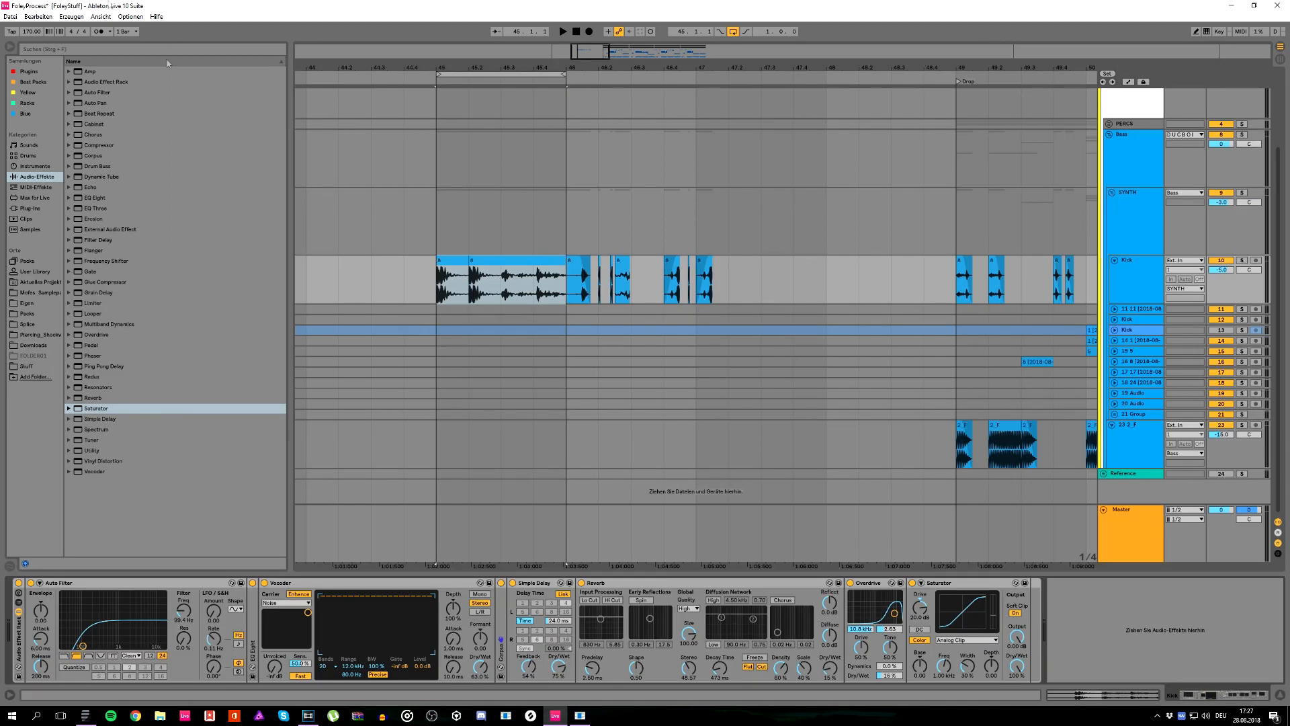
left_click(60, 51)
type("auto")
double_click(90, 93)
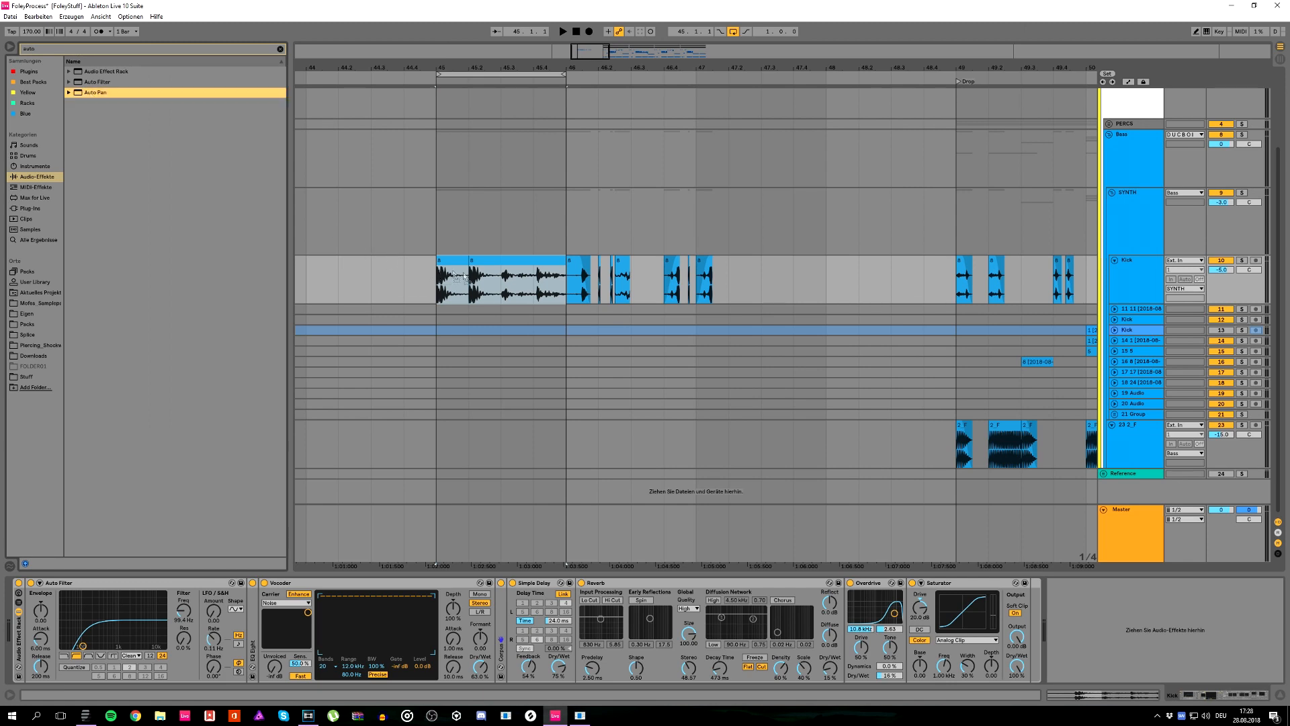
Step: Sync the Auto Pan rate to the tempo, set Amount to 100% and Phase to 0°, and adjust the rate during playback
left_click(1088, 671)
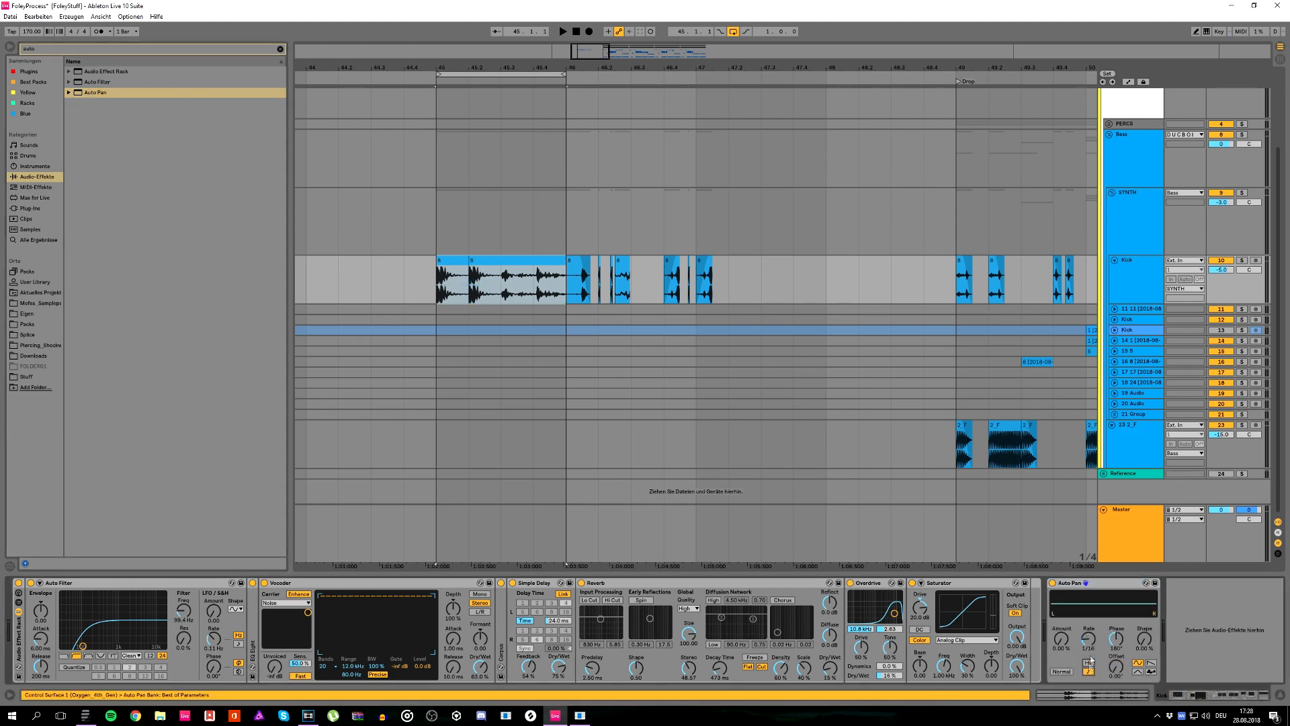
left_click_drag(1073, 641, 1107, 644)
key("space")
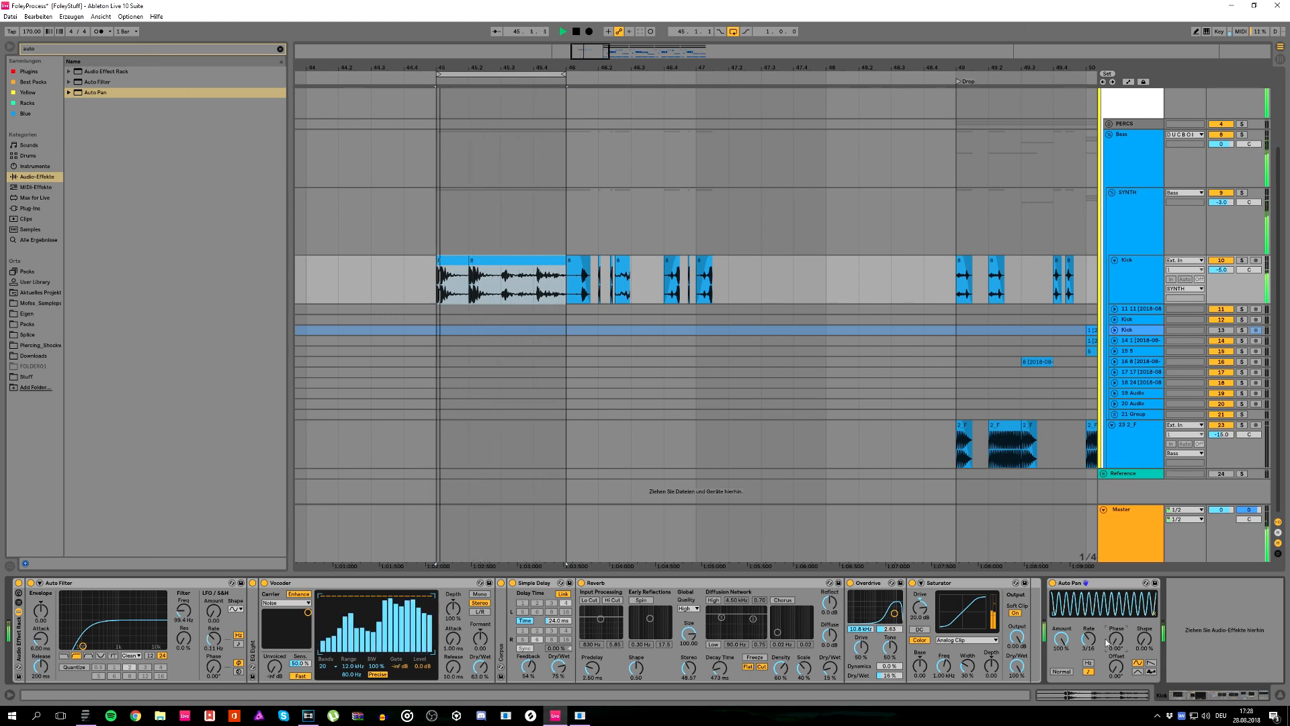
left_click_drag(1089, 640, 1088, 643)
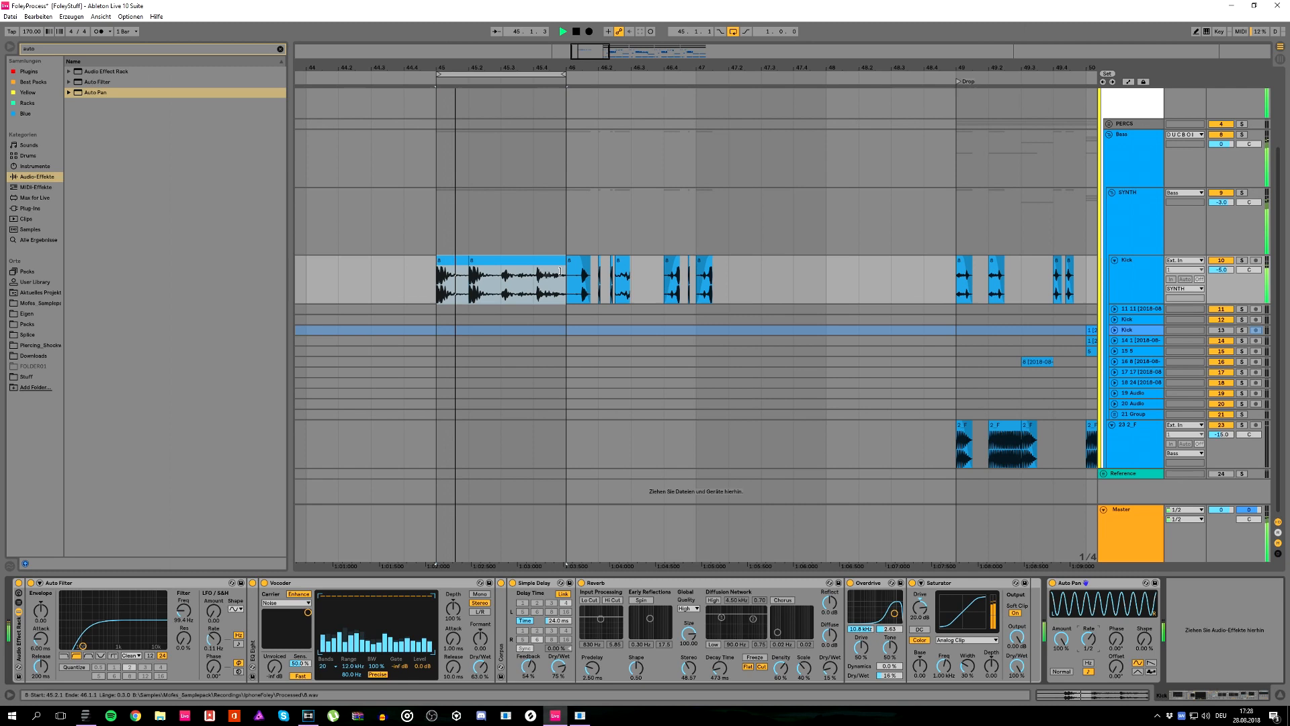
Step: Add a separate foley slice on the last beat of bar 45, from 45.4 to 46.1, and stop playback
left_click_drag(565, 272, 538, 283)
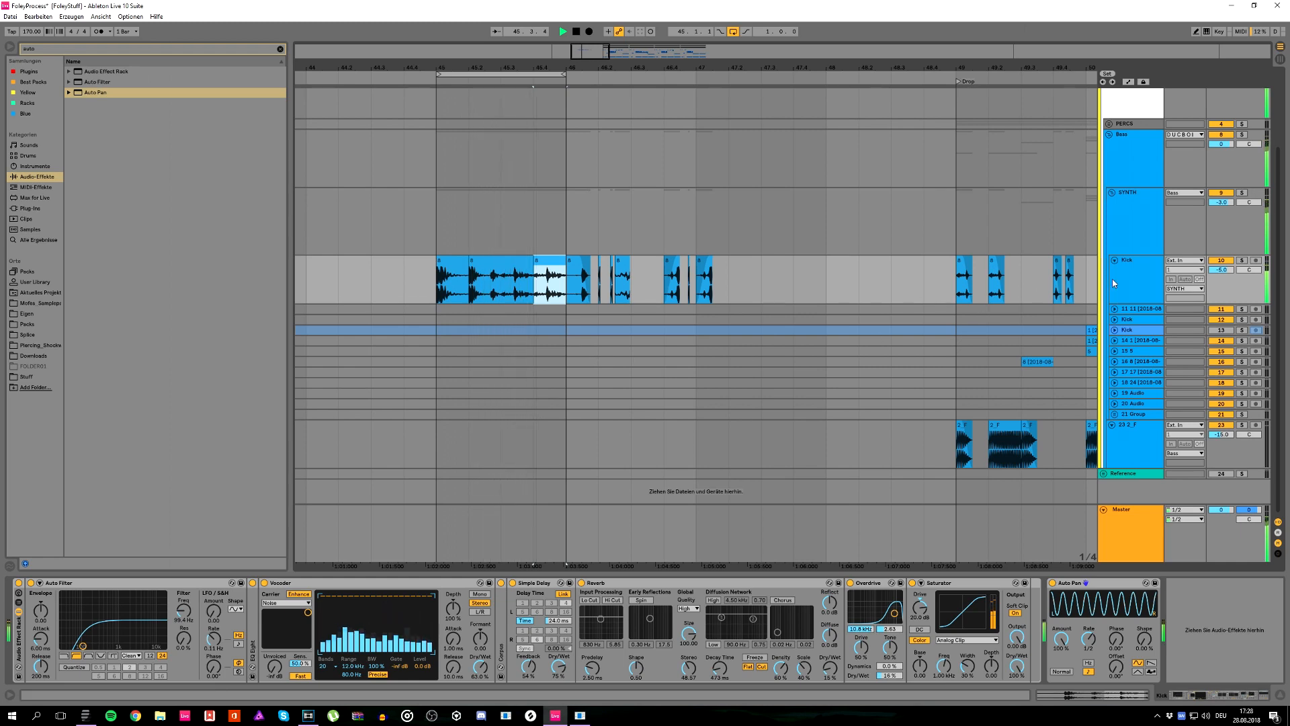
key("space")
key("ctrl+t")
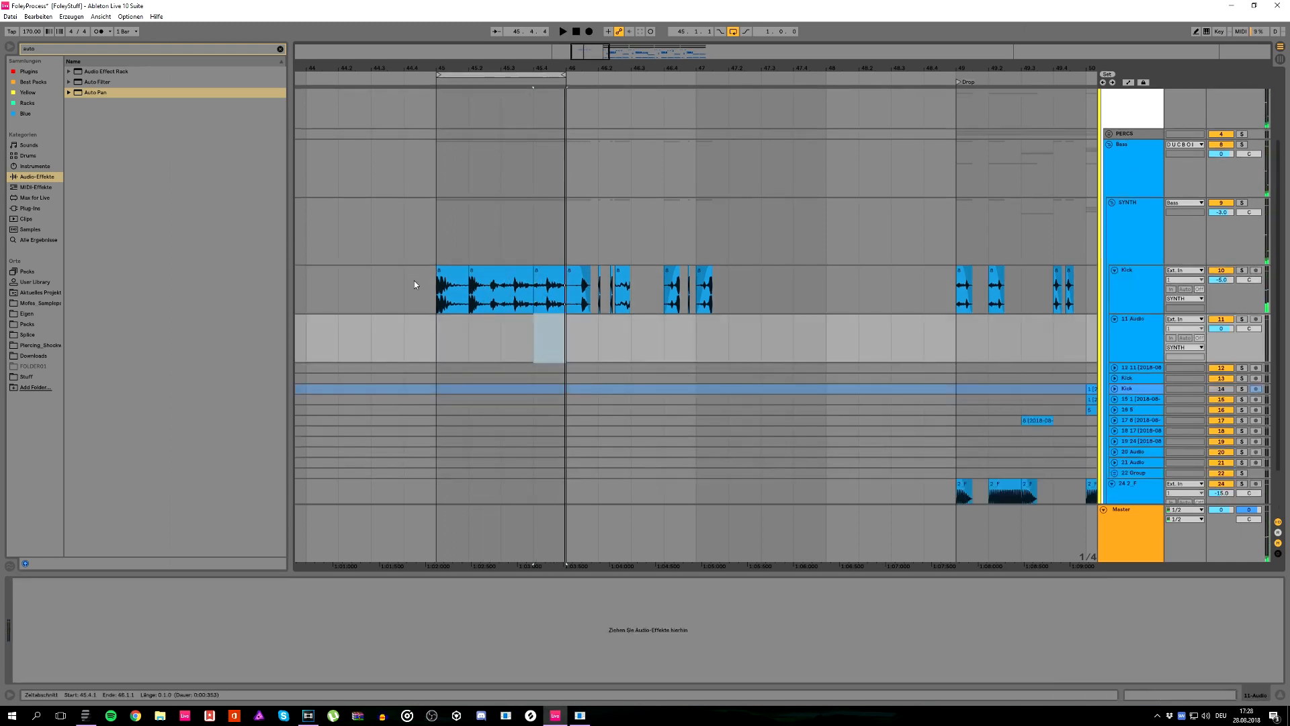
key("ctrl+z")
Step: Copy the 3rdReleaseDrums clip from the Drop to bar 45 on the Snare track and play it with the foley slices
scroll(536, 233, "up", 2)
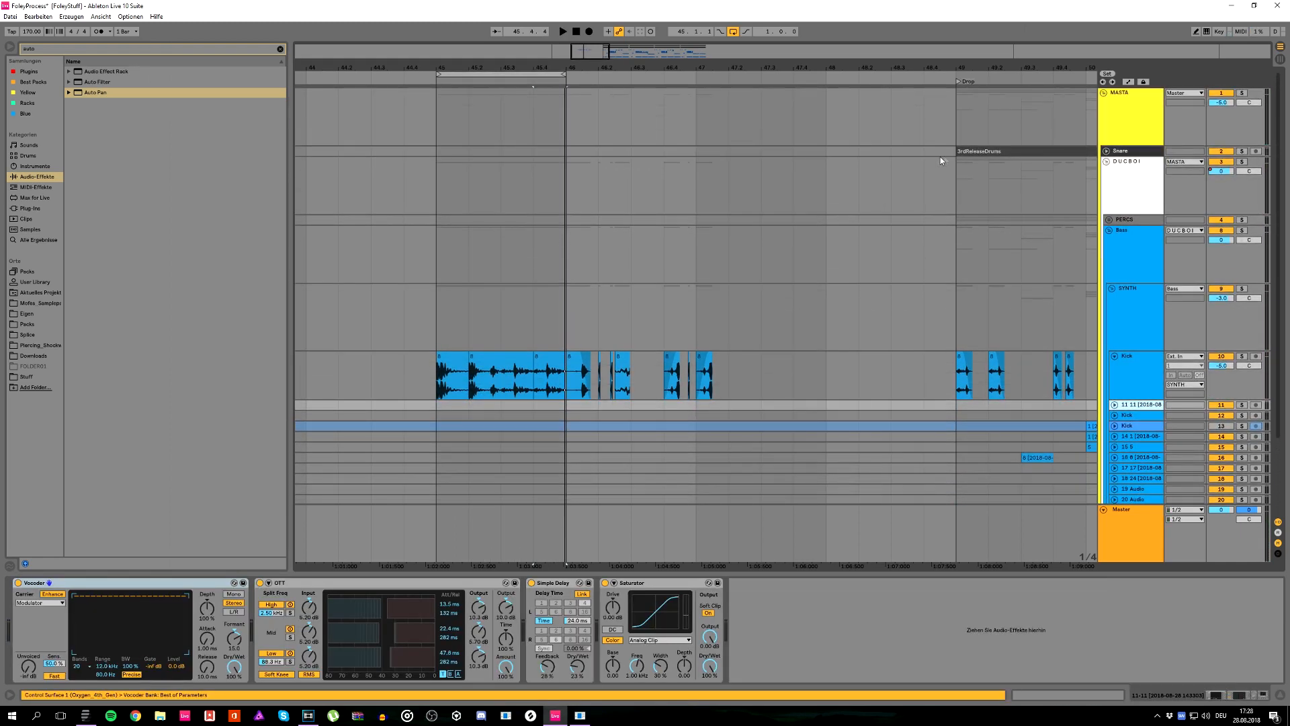
left_click(963, 152)
key("ctrl+c")
left_click(433, 152)
key("ctrl+v")
key("space")
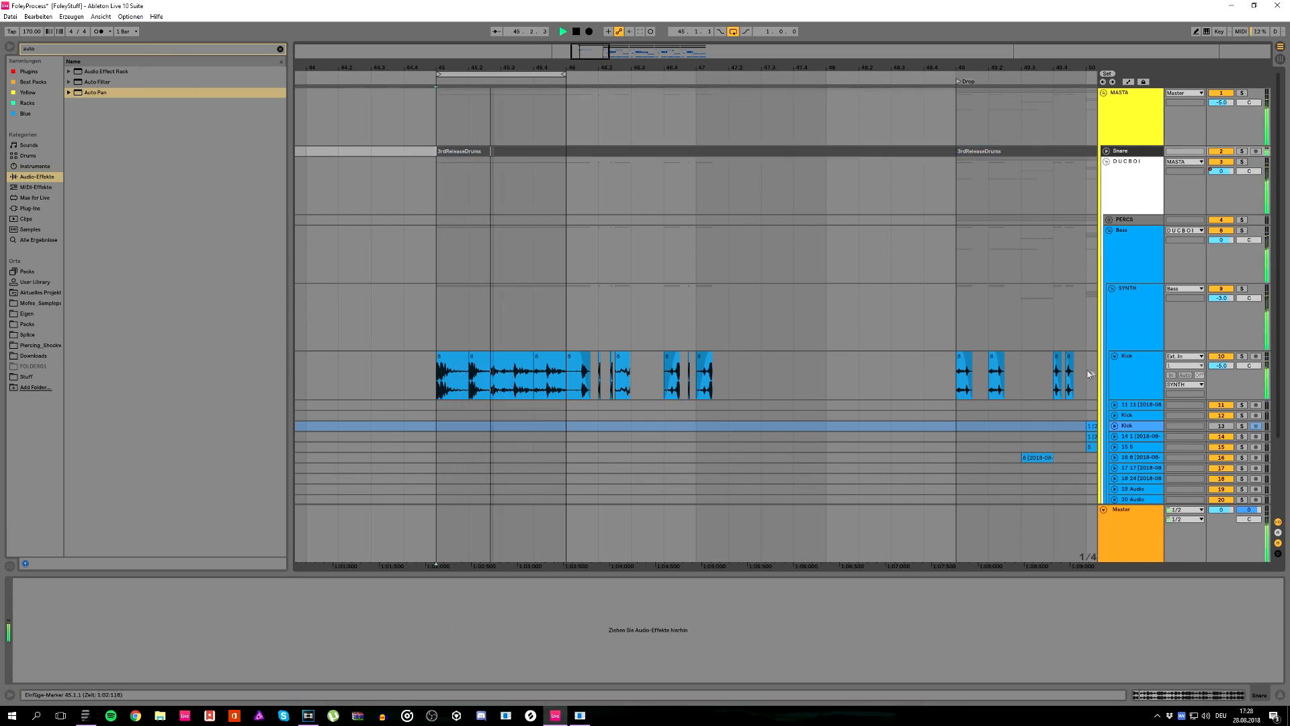
key("space")
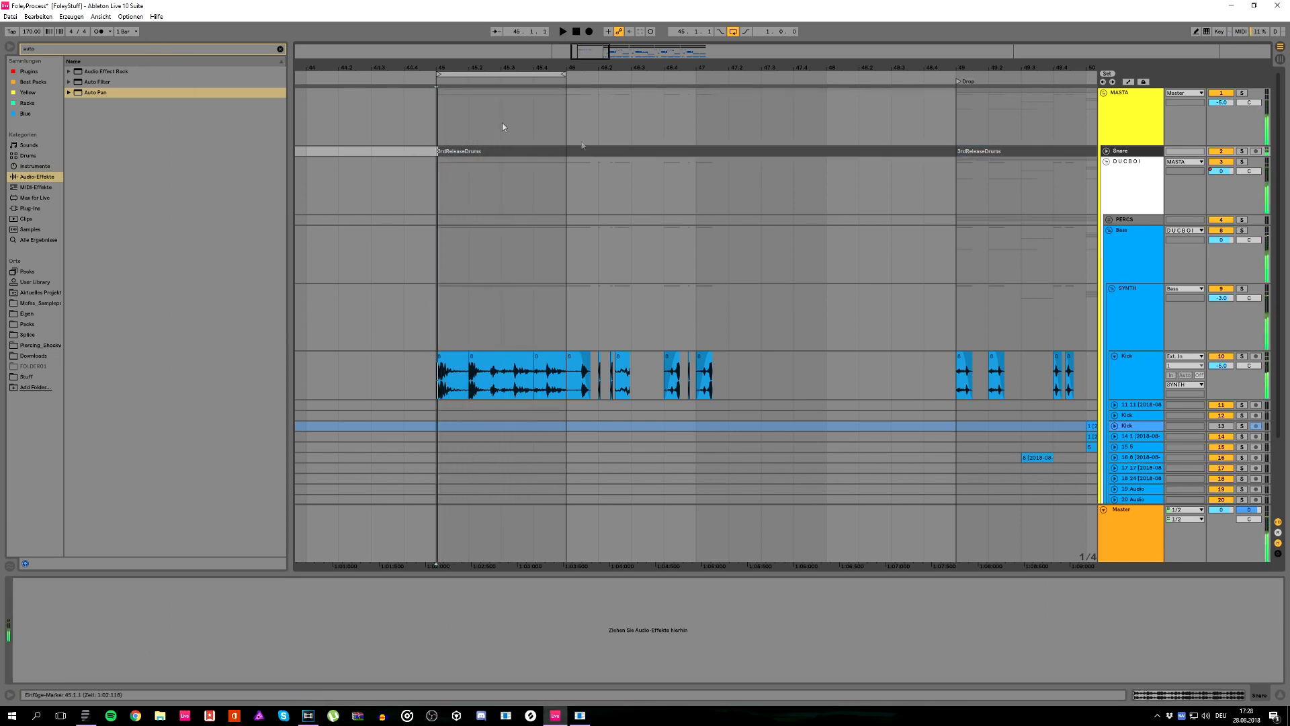
Step: Delete the copied 3rdReleaseDrums clip at bar 45 and select the foley Kick track to show its effects
left_click(881, 151)
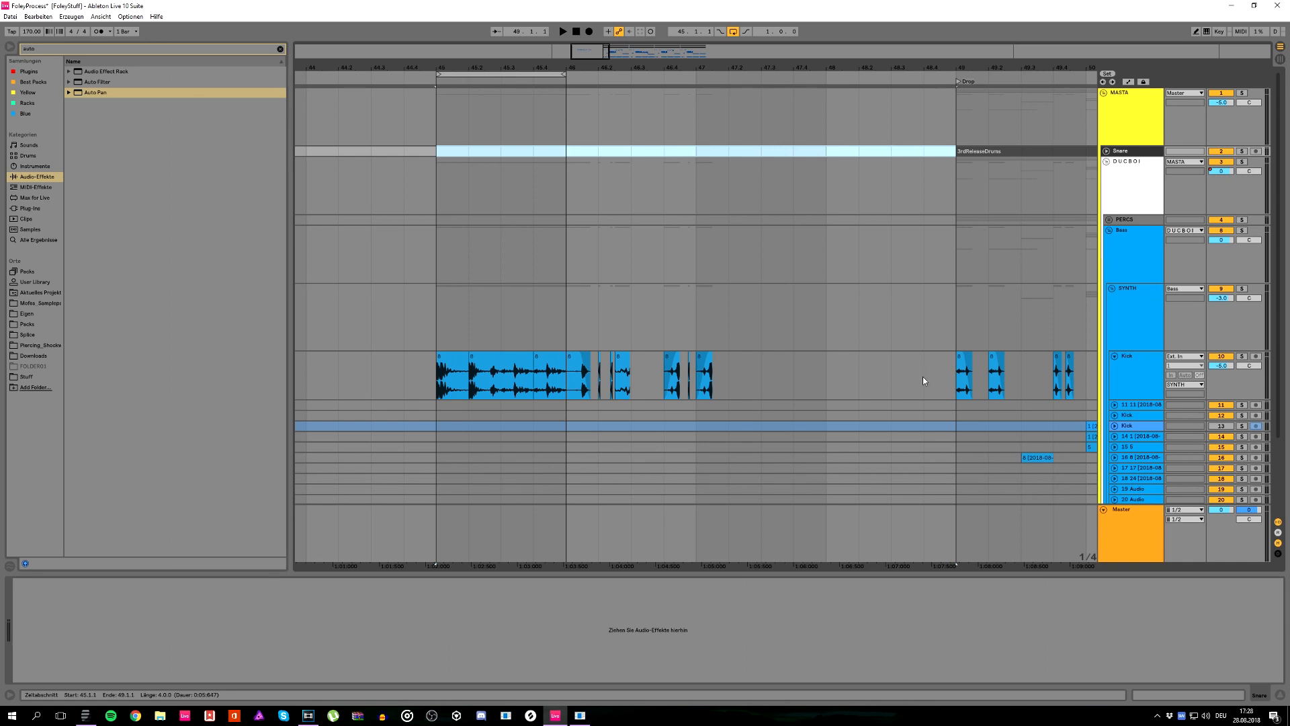
left_click(1125, 378)
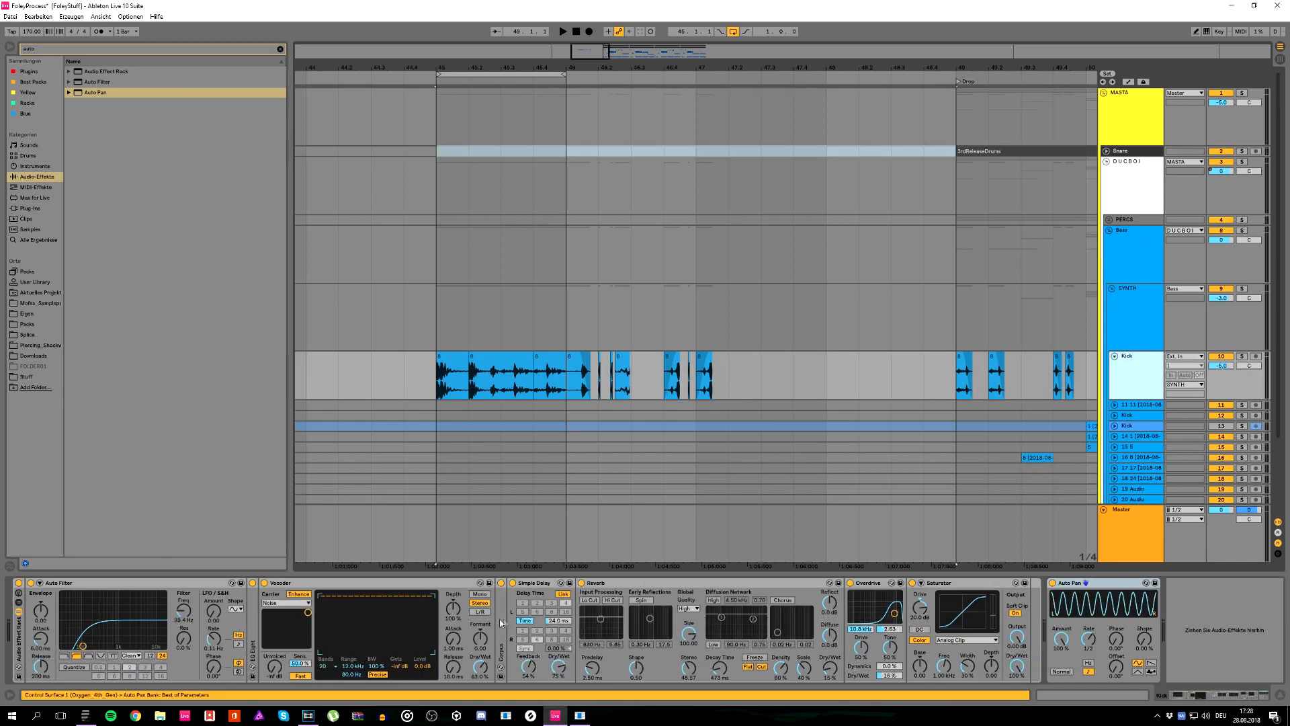